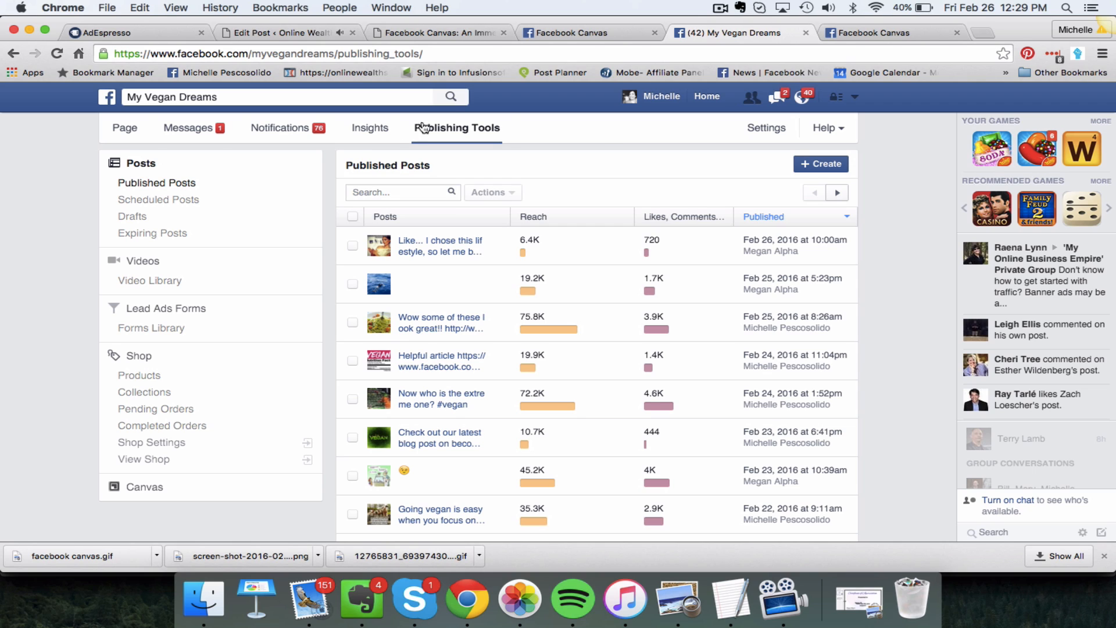
click(228, 95)
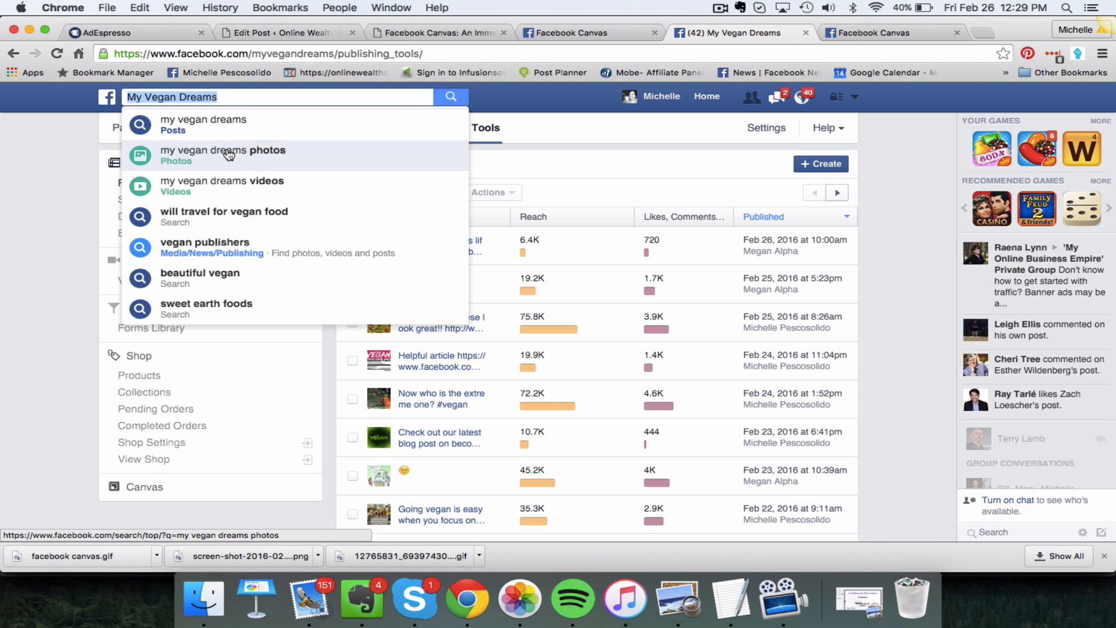
click(56, 195)
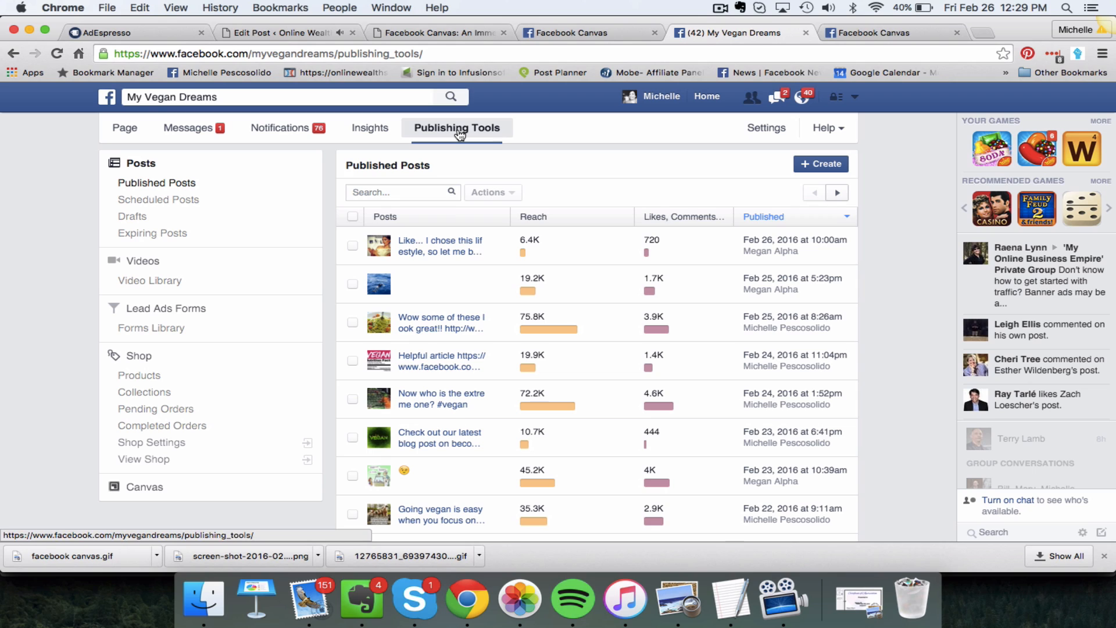
Step: Create a new canvas in the page's Canvas section and title it T-Shirts
click(156, 494)
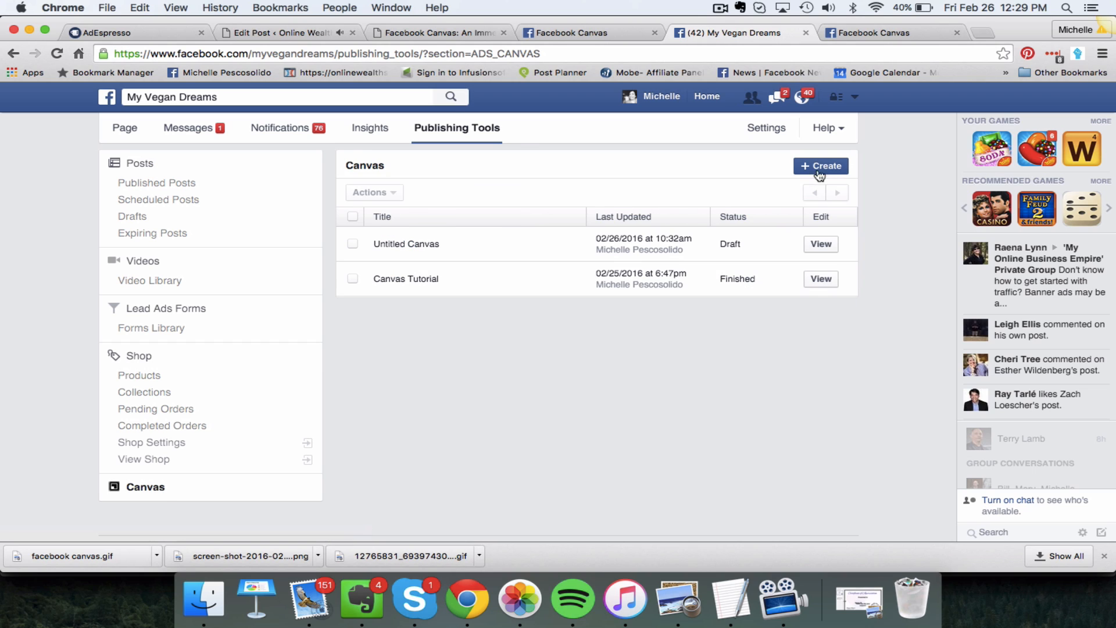
click(821, 171)
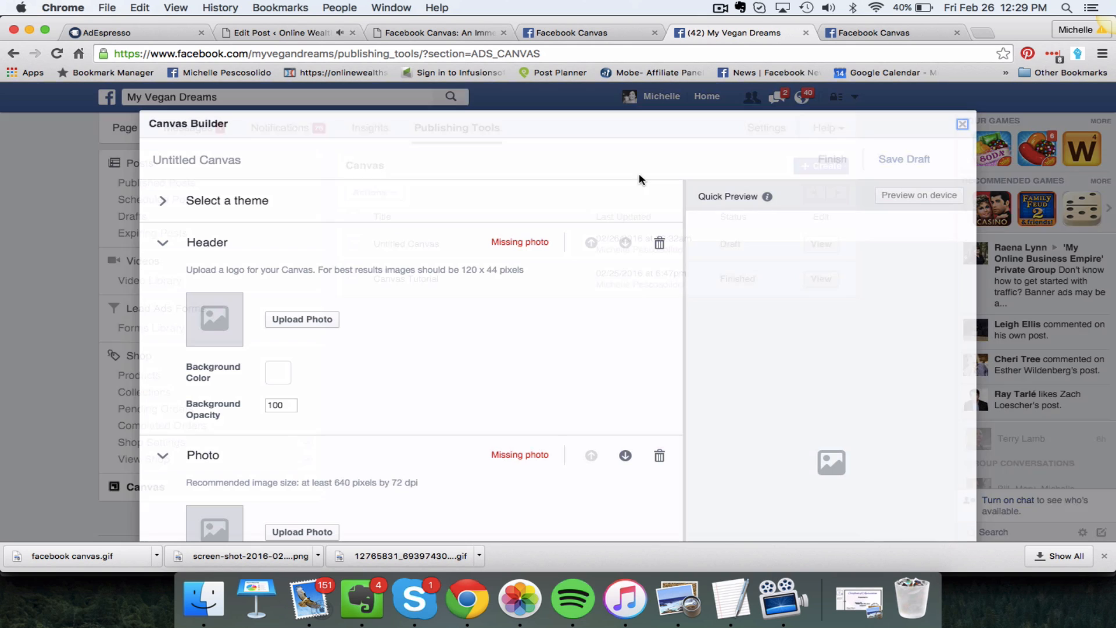
click(243, 164)
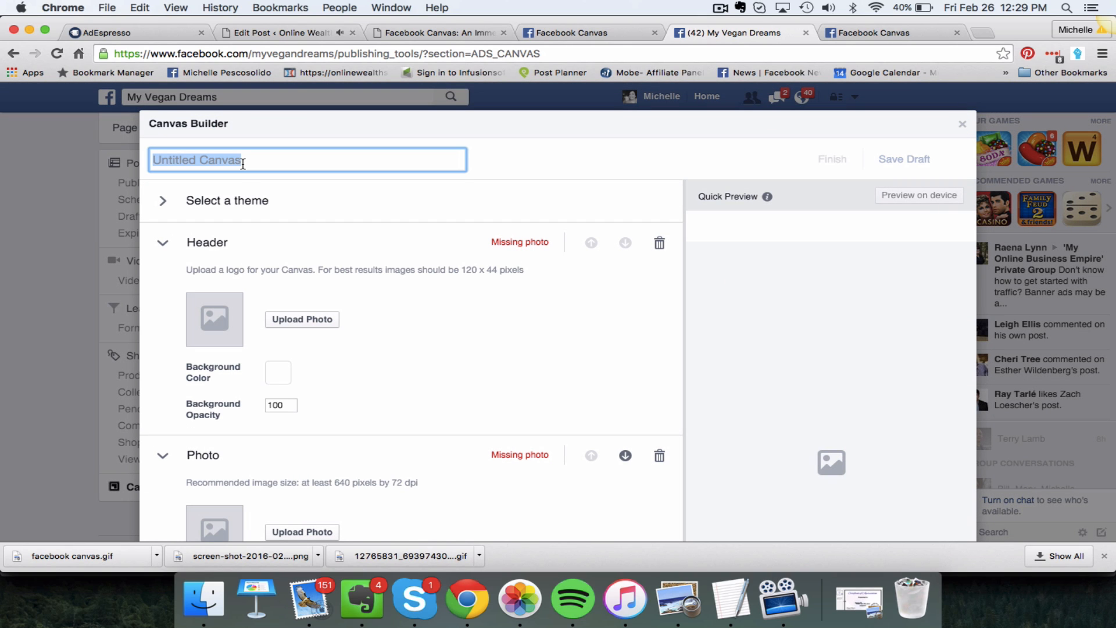
text(Teh)
key(BackSpace)
key(BackSpace)
key(BackSpace)
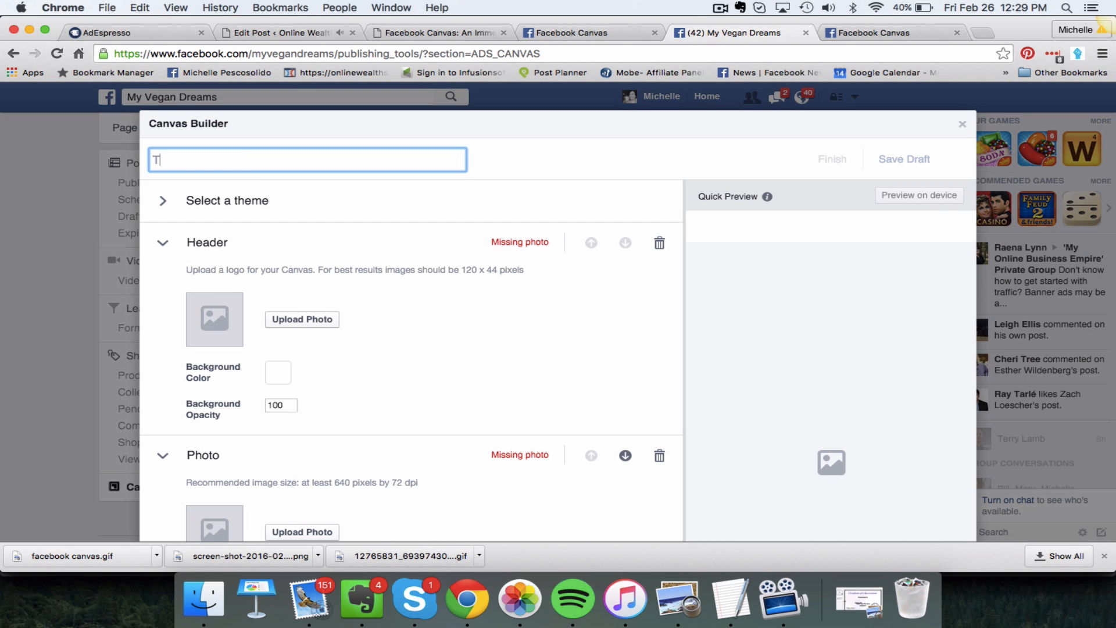
text(Shirt)
key(BackSpace)
key(BackSpace)
key(BackSpace)
key(BackSpace)
key(BackSpace)
text(Shirts)
Step: Delete the default Header, Photo and Button components from the canvas
scroll(454, 323, down, 1)
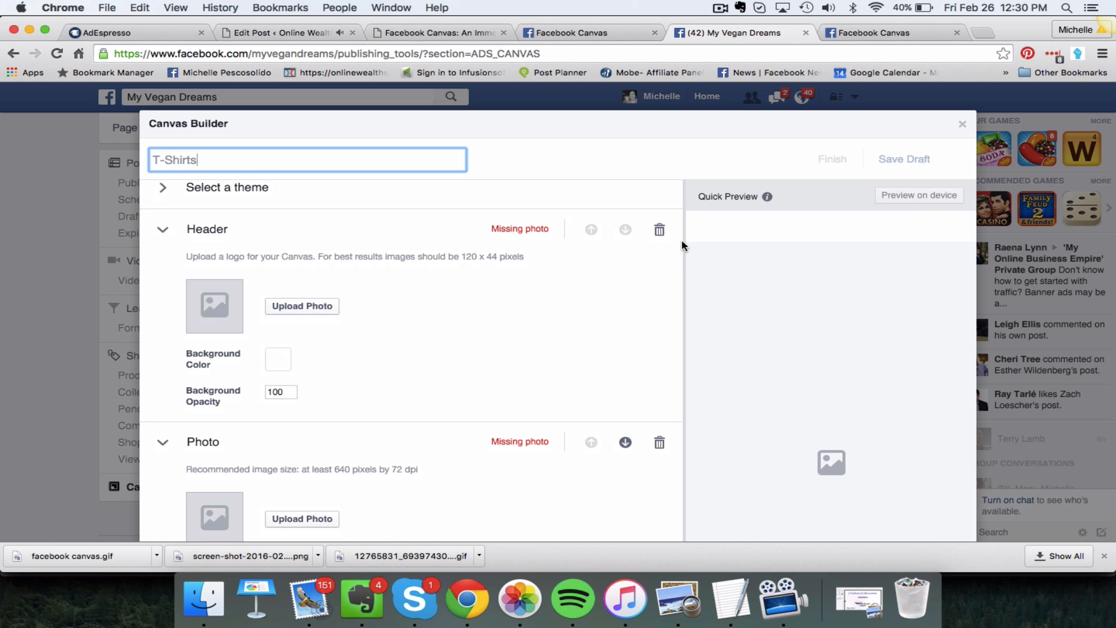
scroll(648, 482, down, 10)
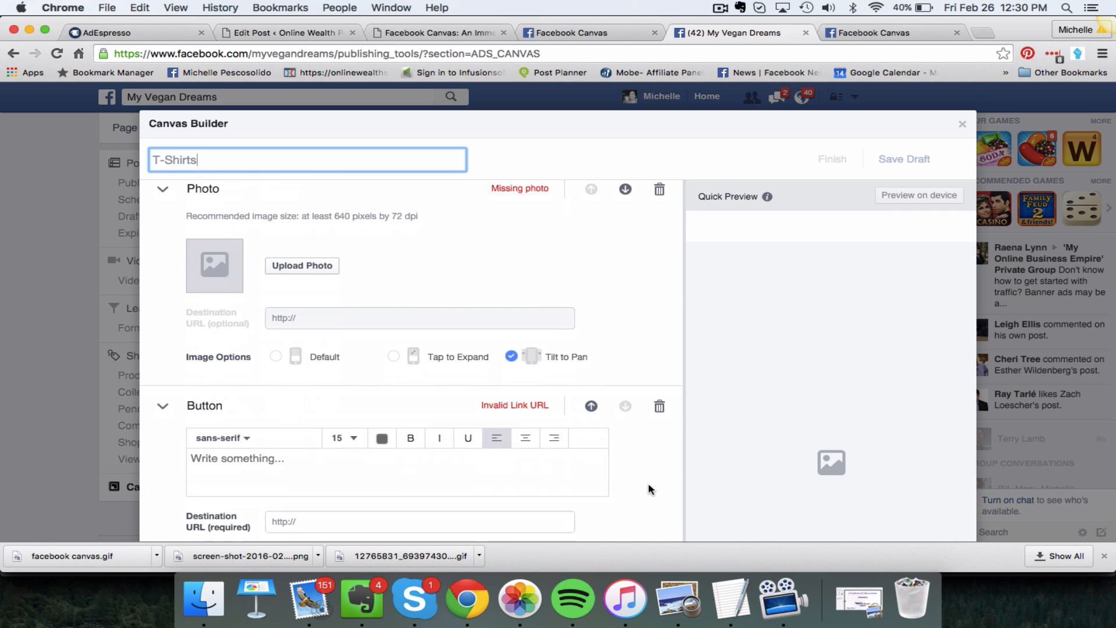
scroll(648, 483, down, 3)
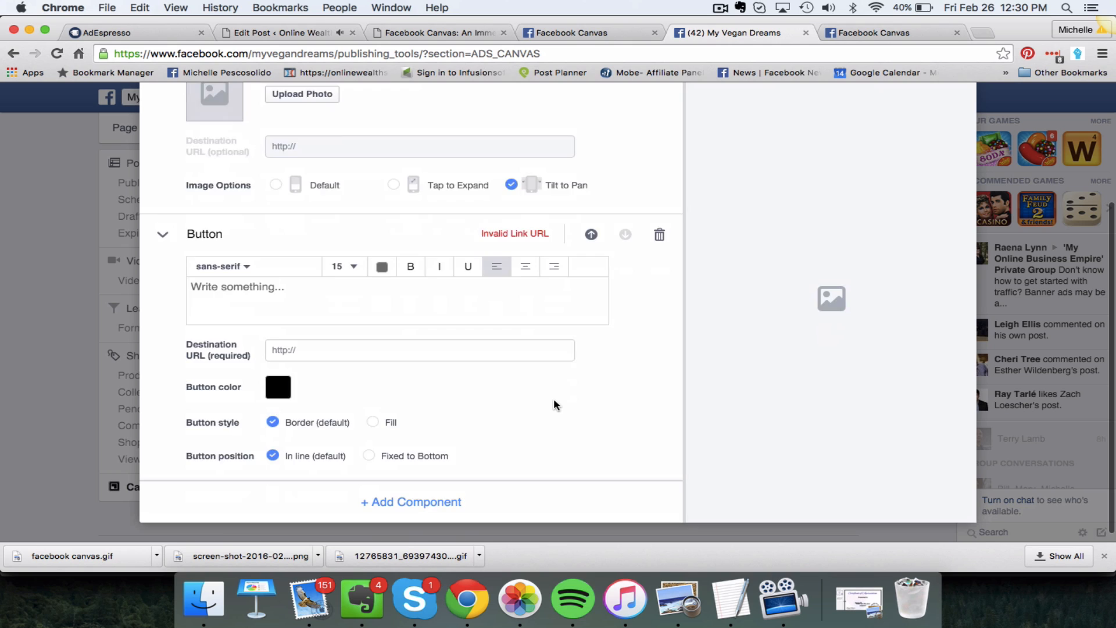
scroll(553, 399, up, 10)
scroll(554, 399, up, 2)
click(660, 242)
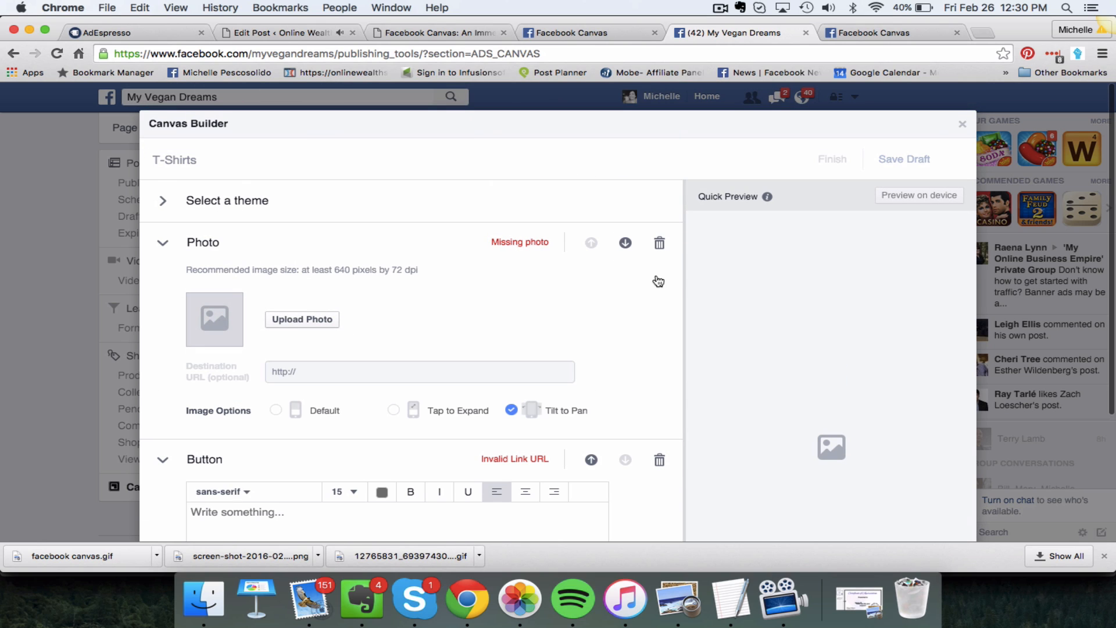
click(660, 244)
click(658, 243)
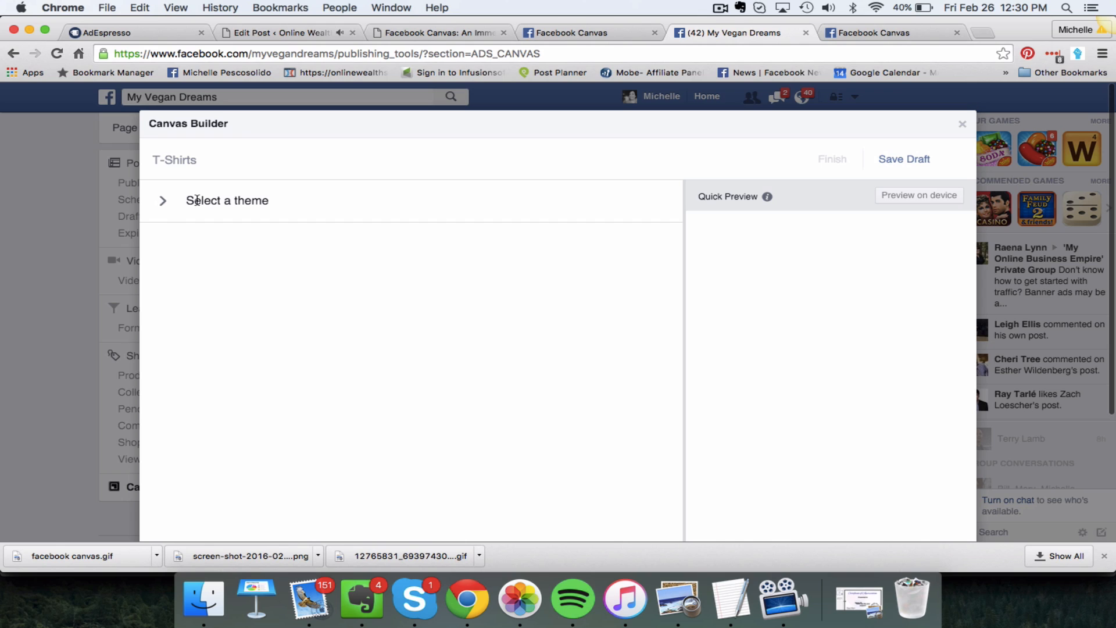
Step: Preview the Black and Custom canvas themes and set the theme back to White
click(164, 201)
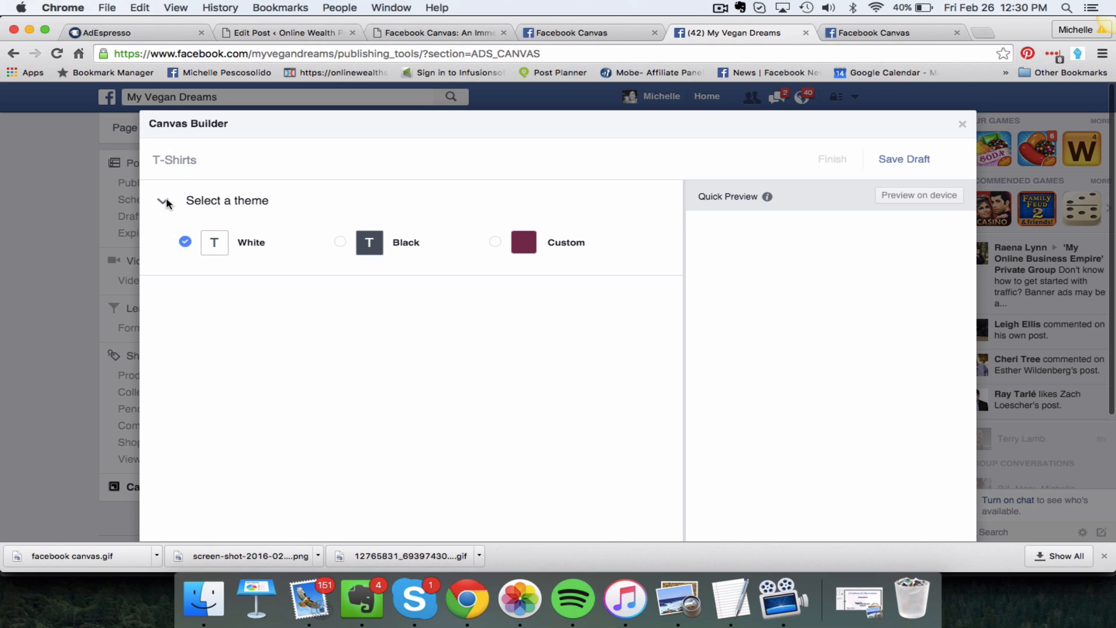
click(340, 241)
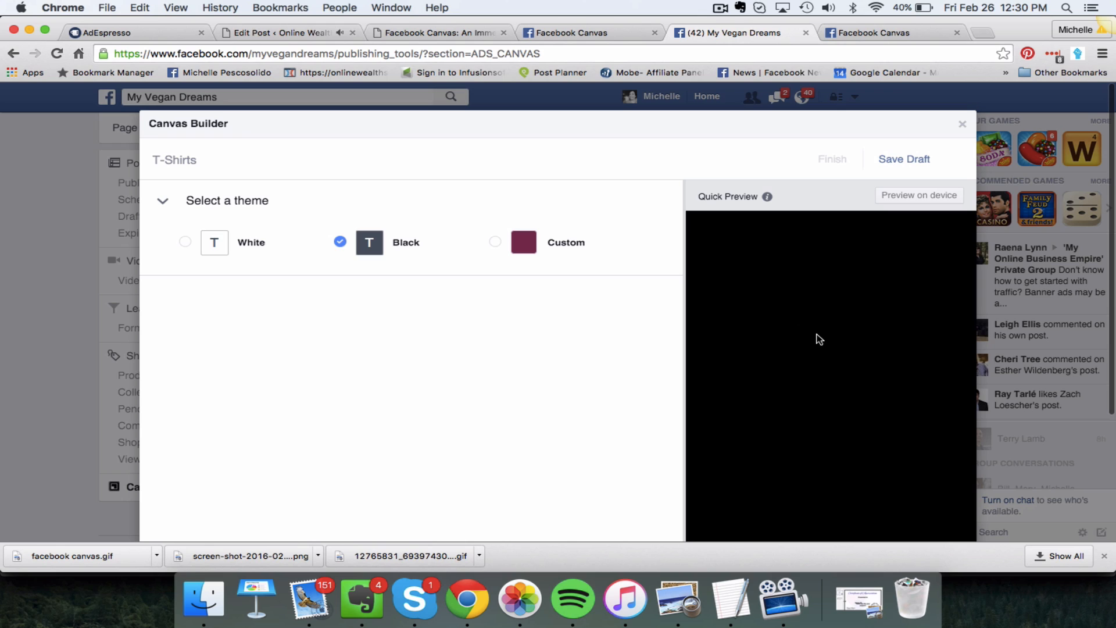
click(495, 242)
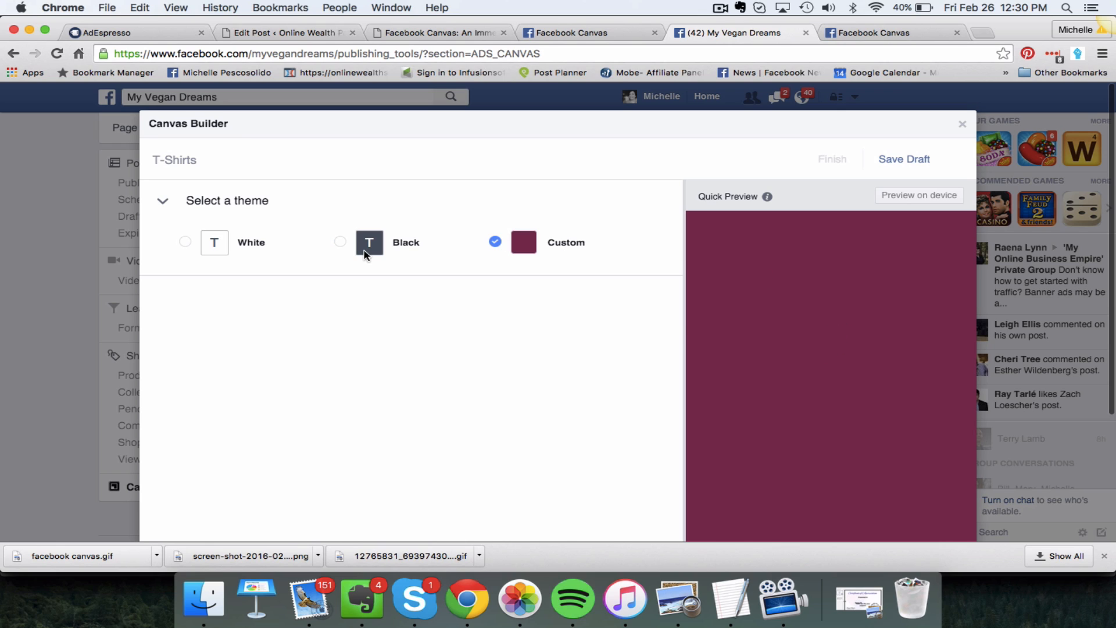
click(184, 242)
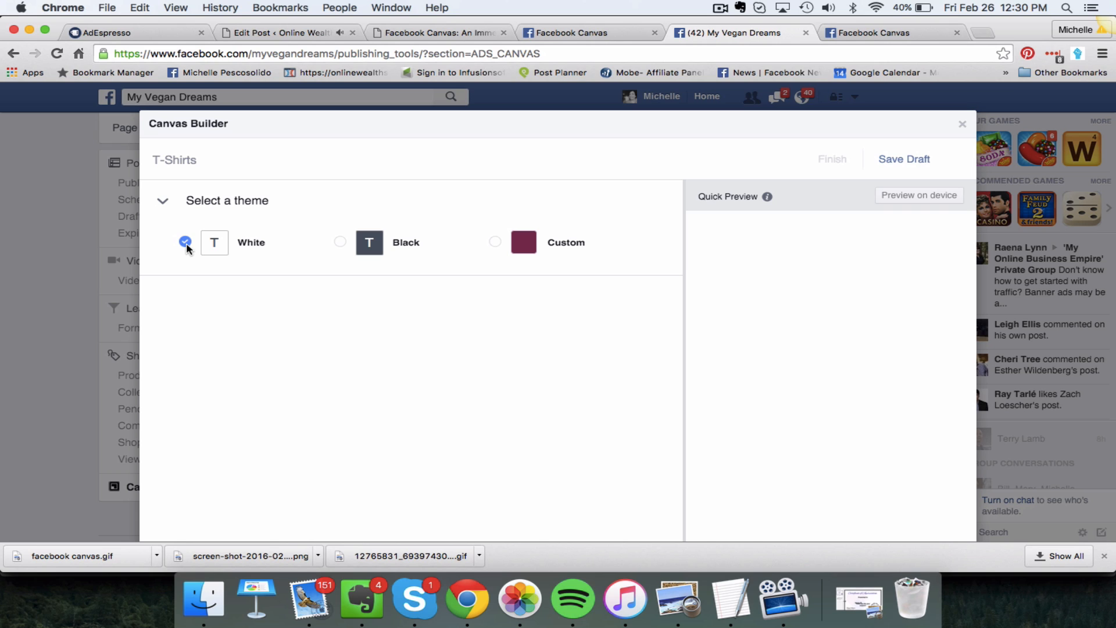
Step: Add a Header component to the canvas
scroll(300, 351, down, 2)
scroll(299, 348, down, 5)
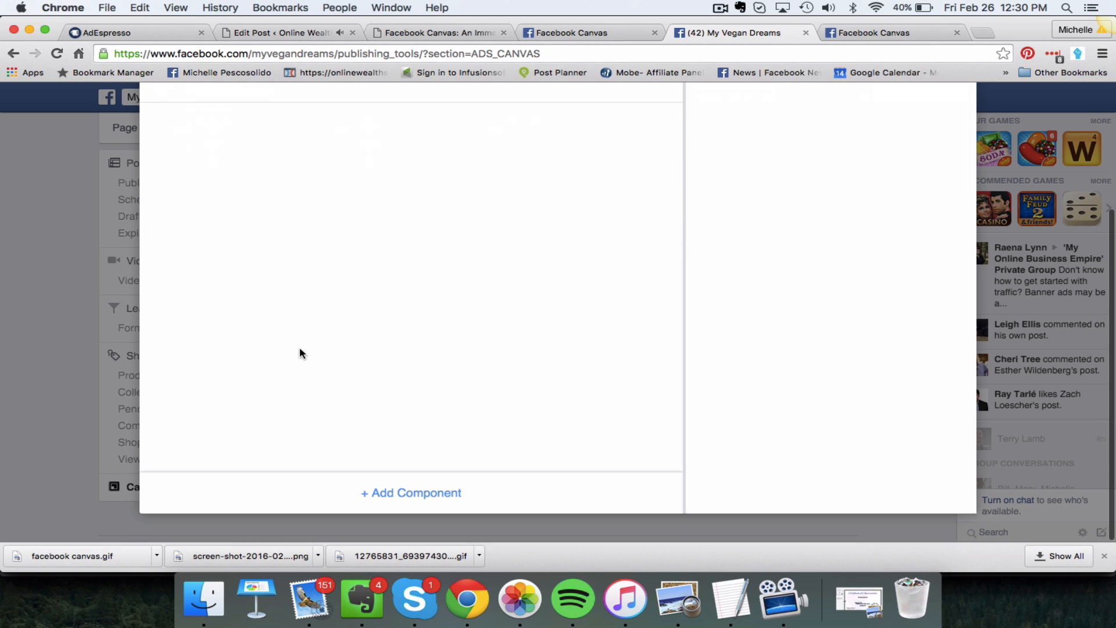
click(410, 494)
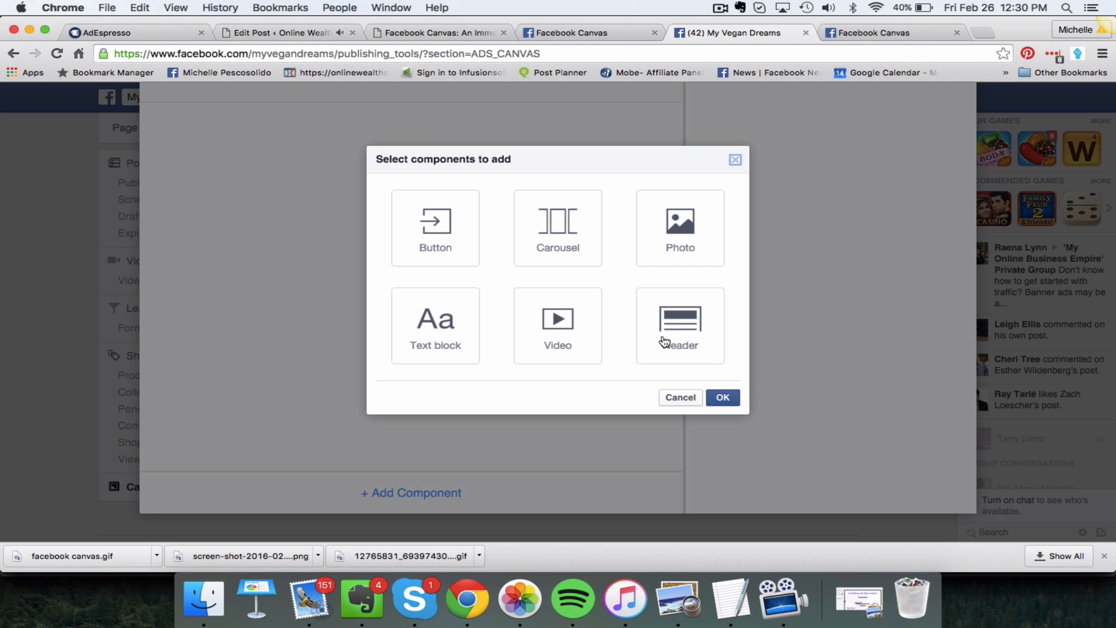
click(688, 332)
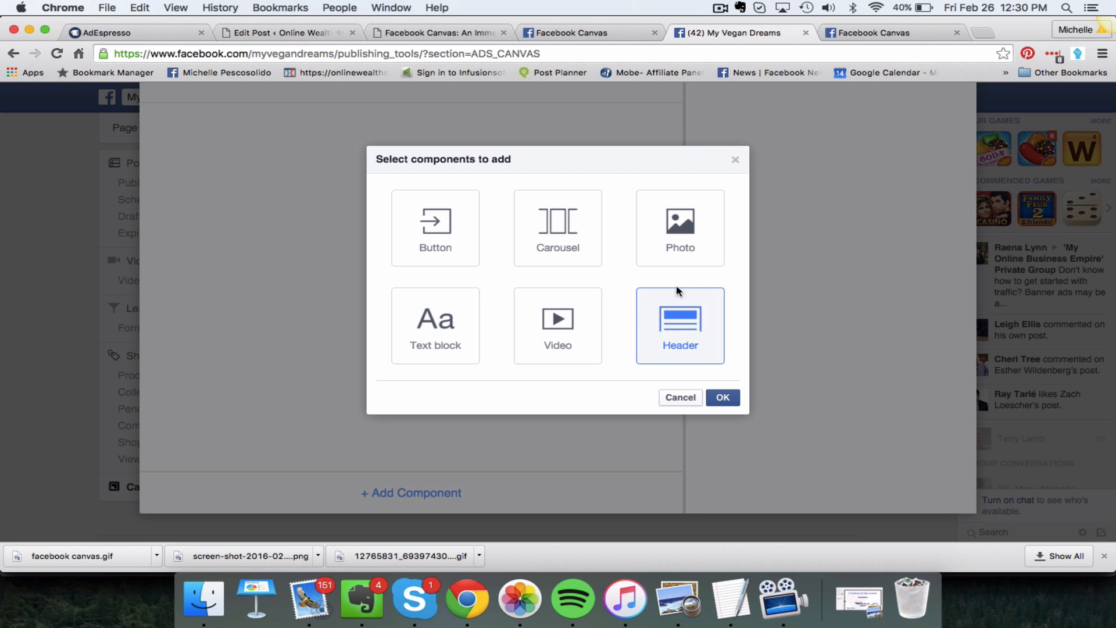
click(723, 398)
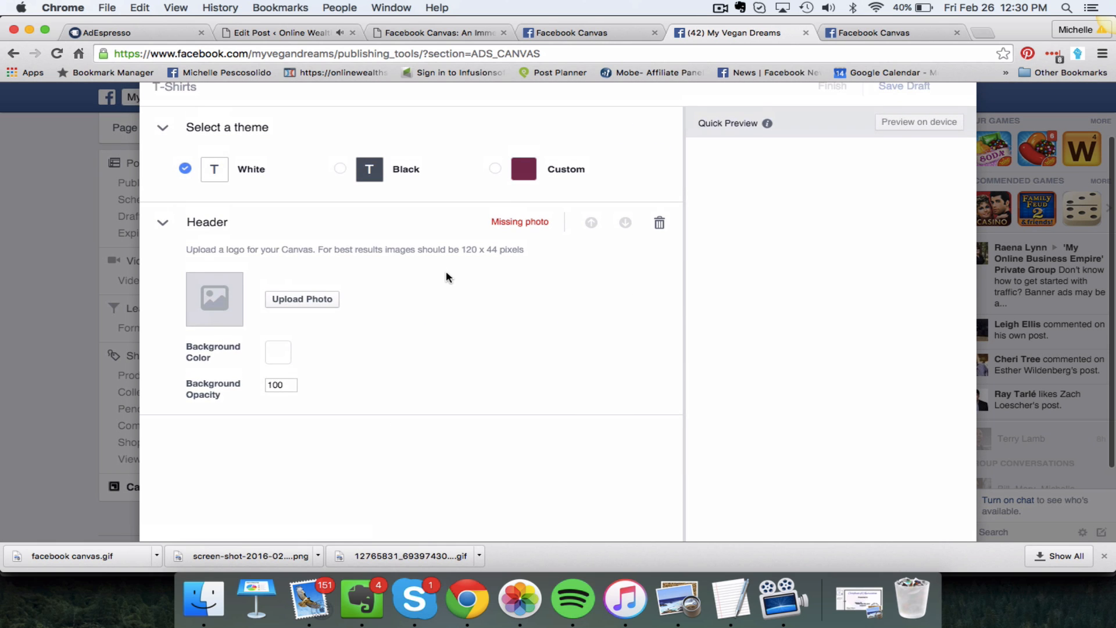
Step: Try the red background color #f40a0a on the header and delete the Header component
click(290, 298)
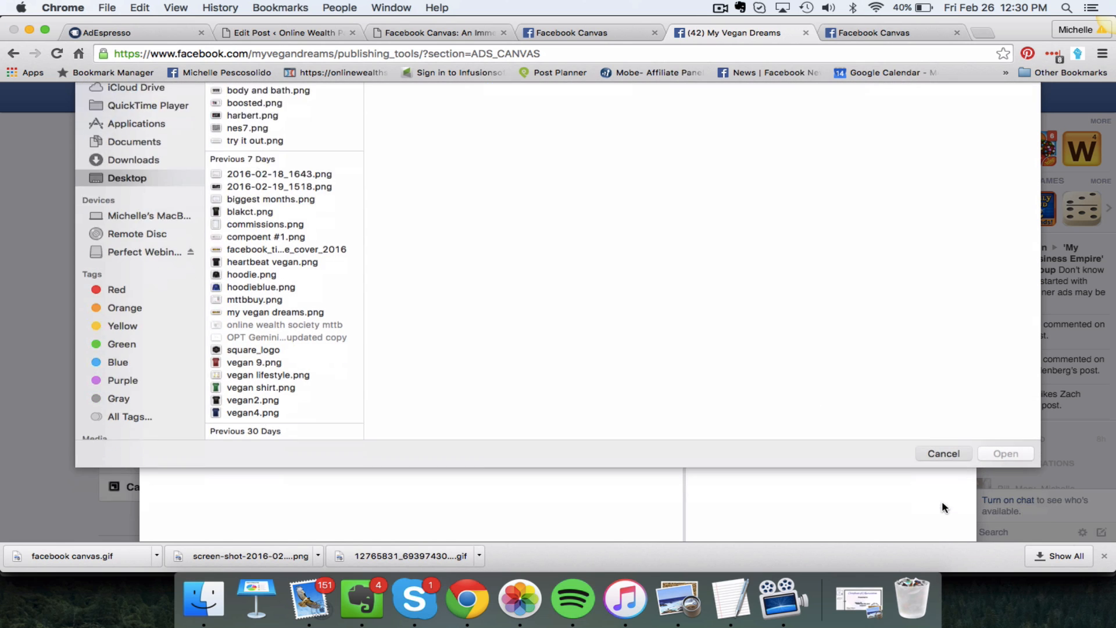
click(942, 500)
click(269, 353)
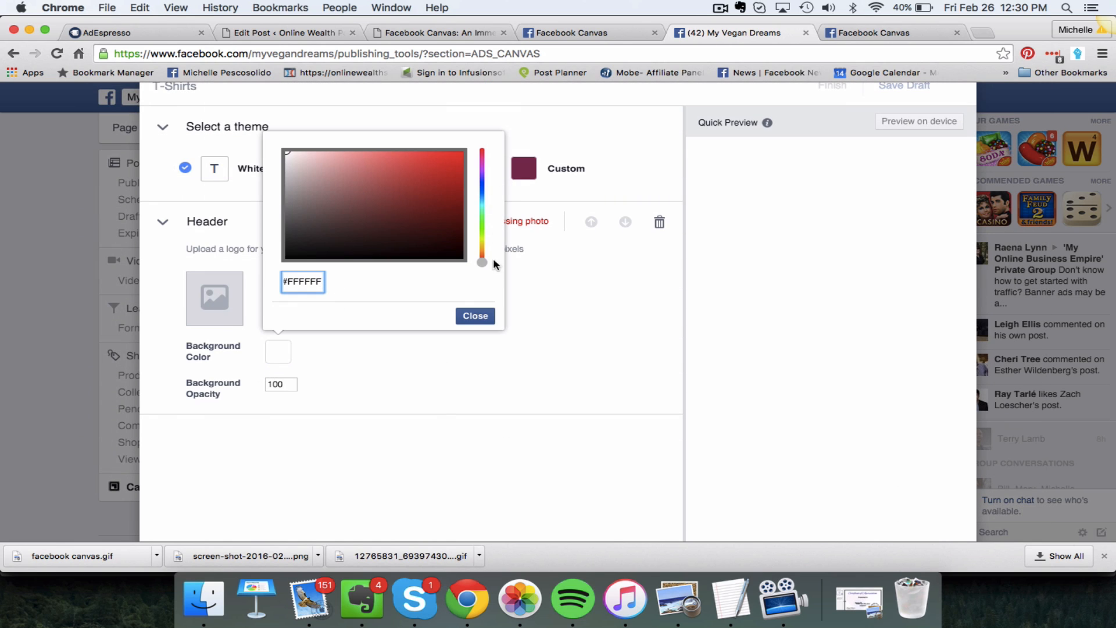
drag(484, 260, 485, 146)
click(464, 153)
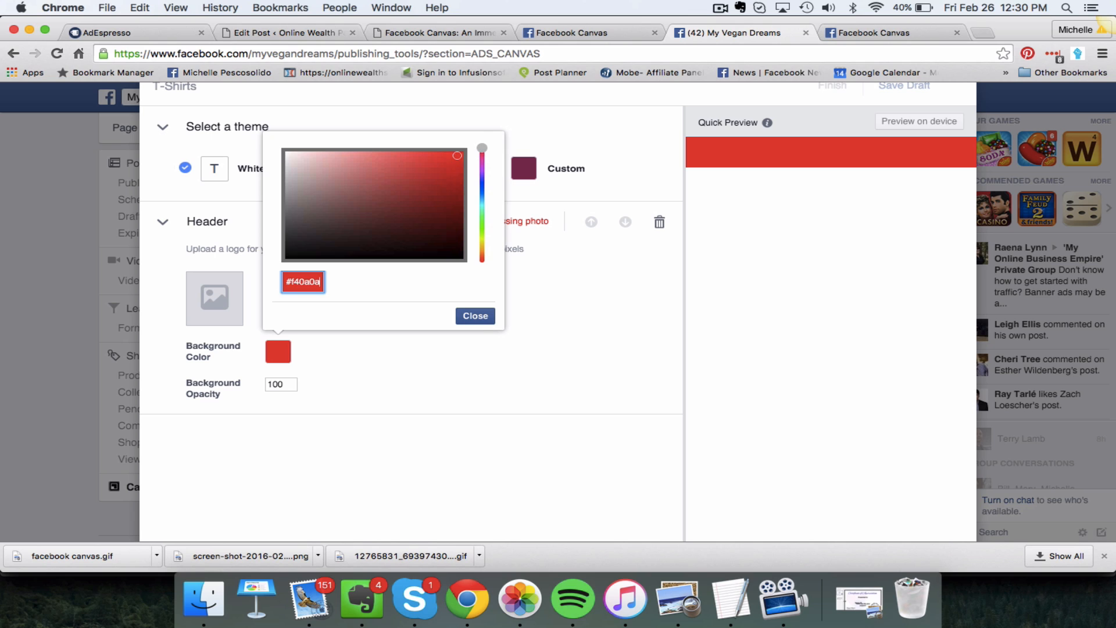
click(476, 316)
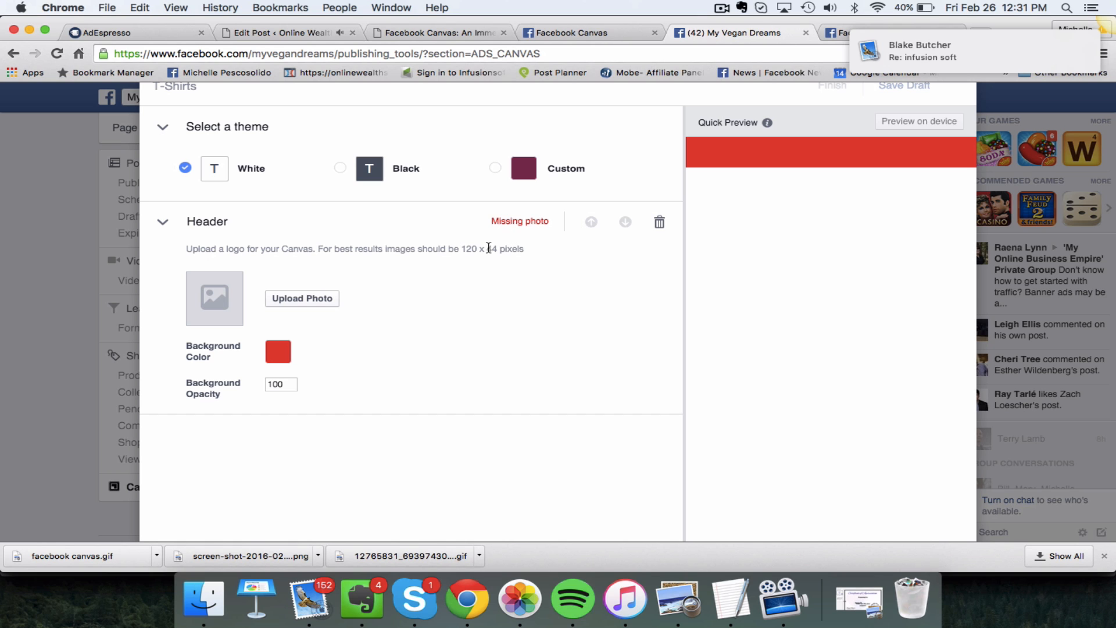
click(660, 222)
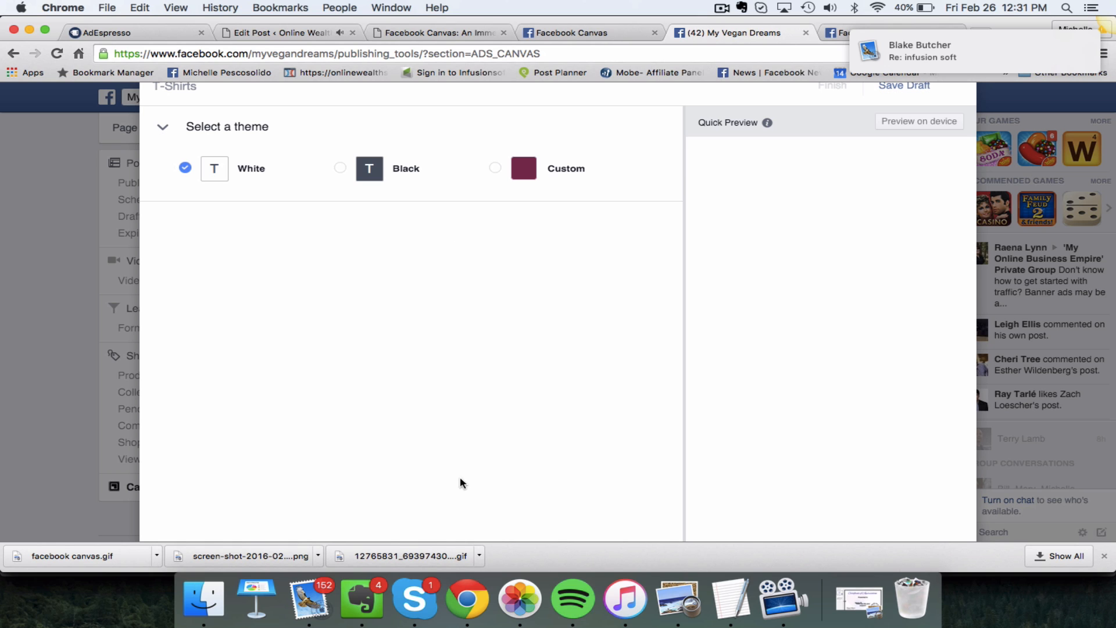
Step: Add a Carousel component to the canvas
scroll(460, 483, down, 5)
click(428, 493)
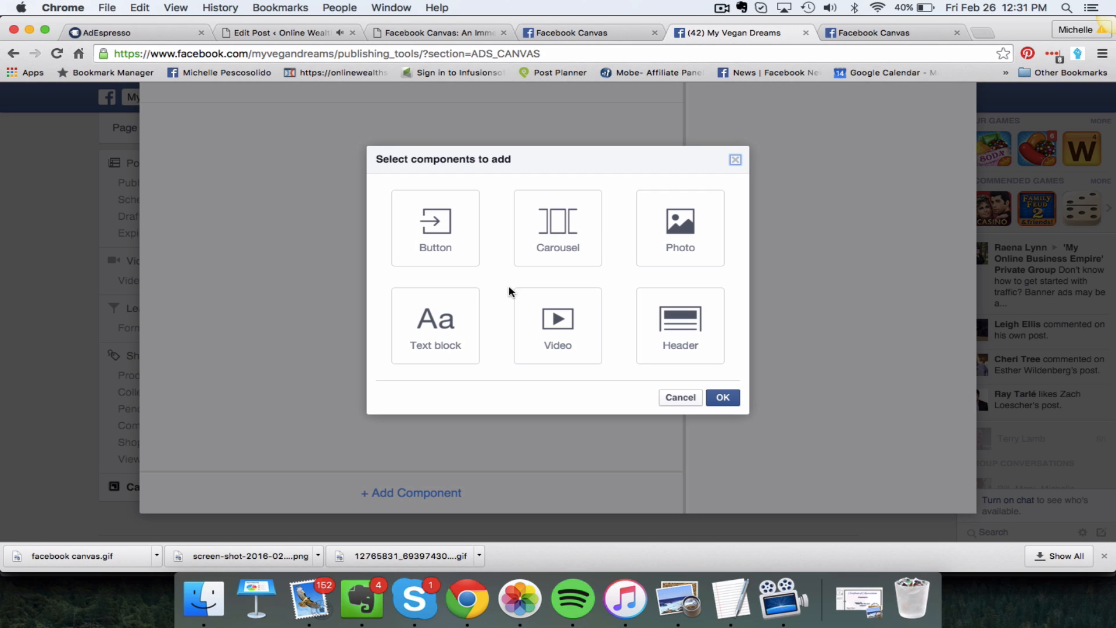
click(544, 231)
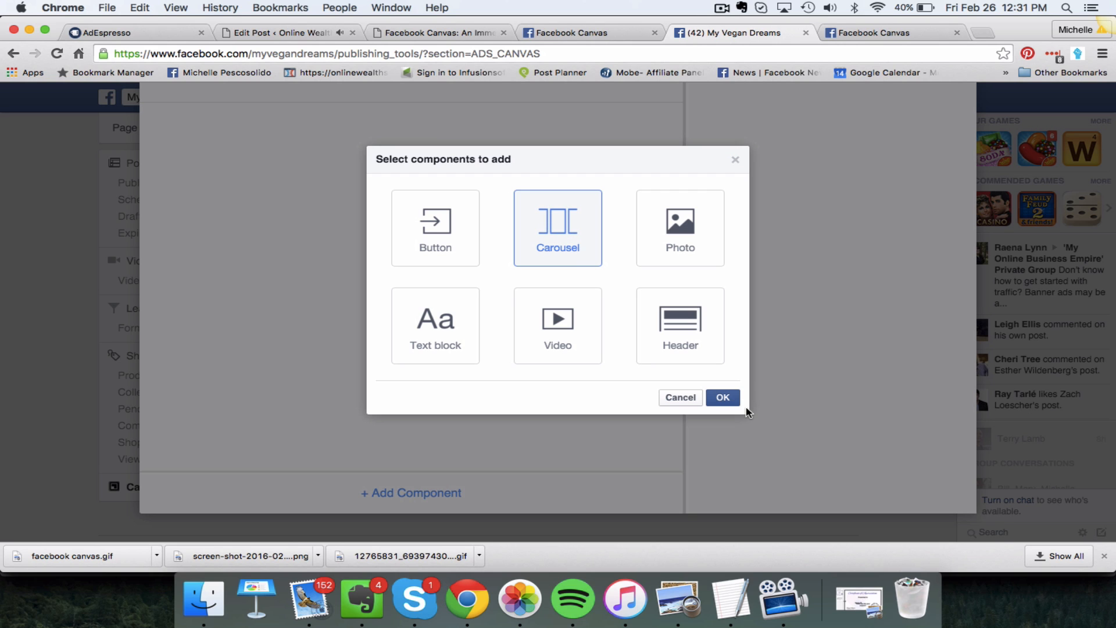
click(723, 397)
scroll(343, 291, up, 2)
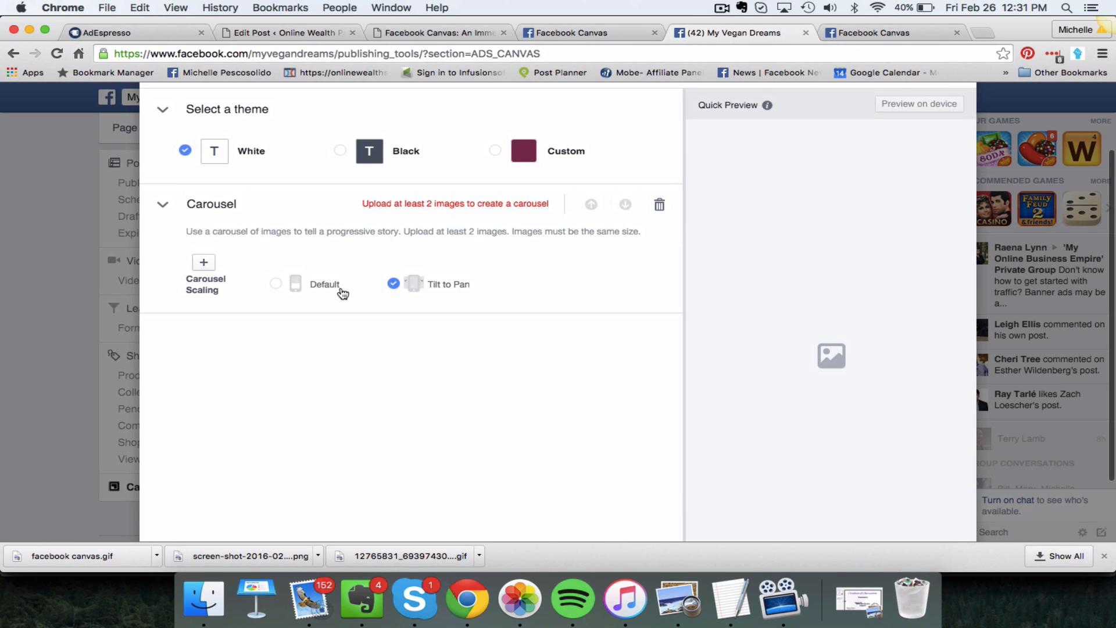
scroll(342, 292, up, 1)
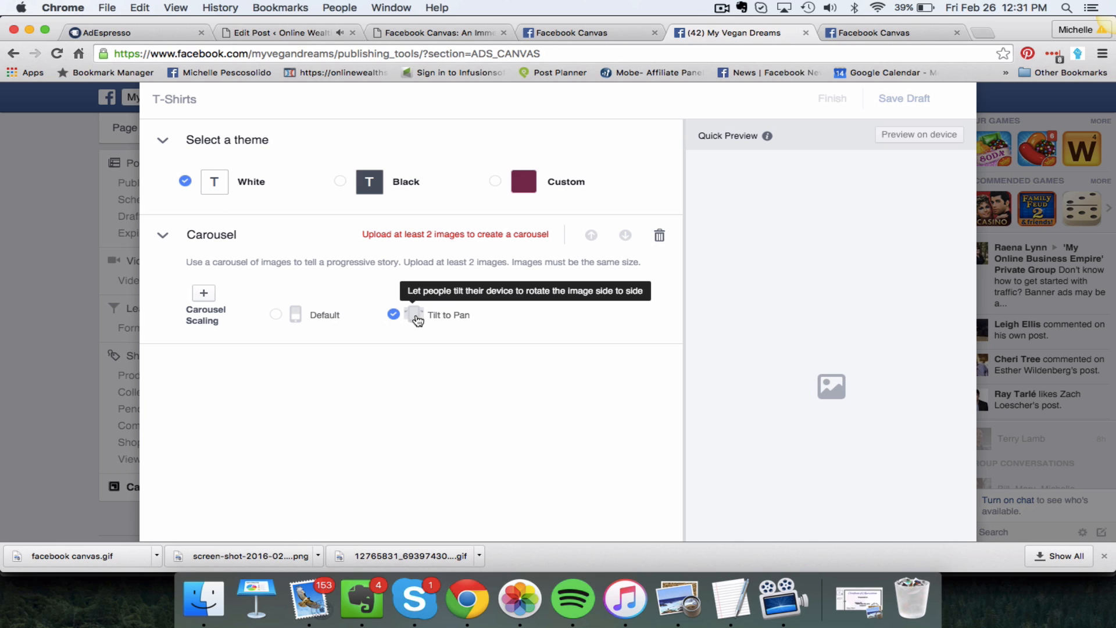
Step: Upload heartbeat vegan.png as the first carousel image and set the carousel scaling to Default
click(212, 300)
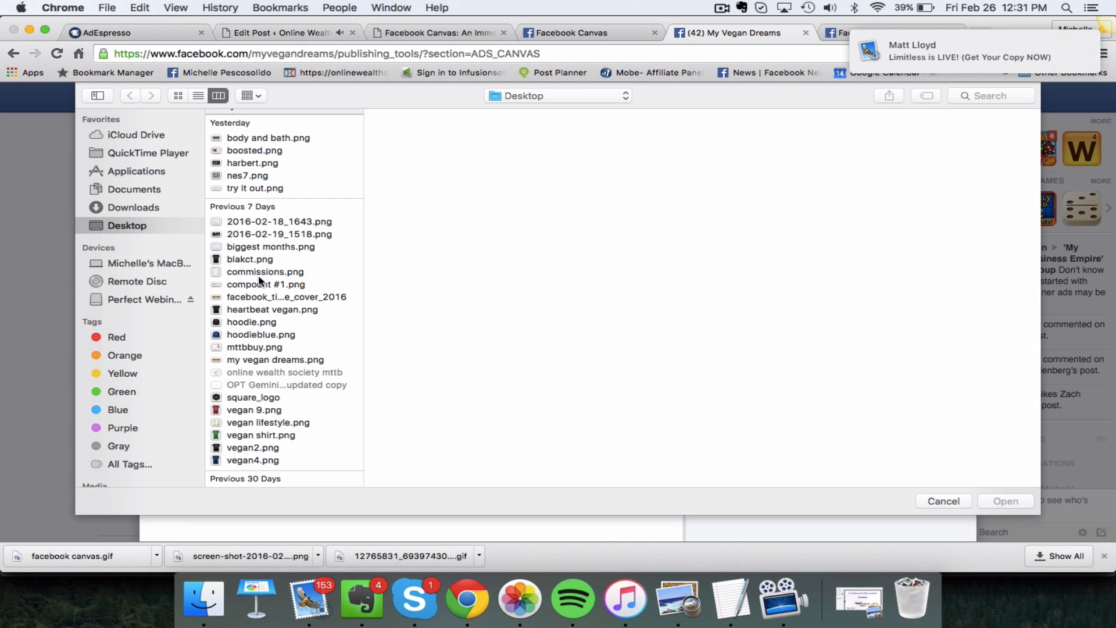
double_click(271, 310)
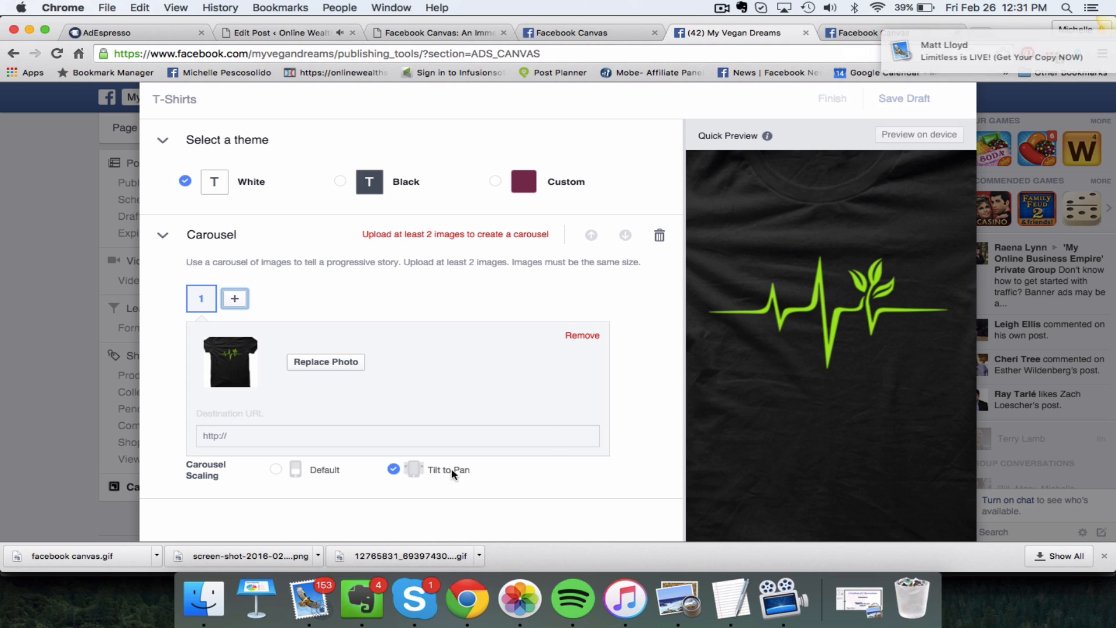
mouse_move(416, 475)
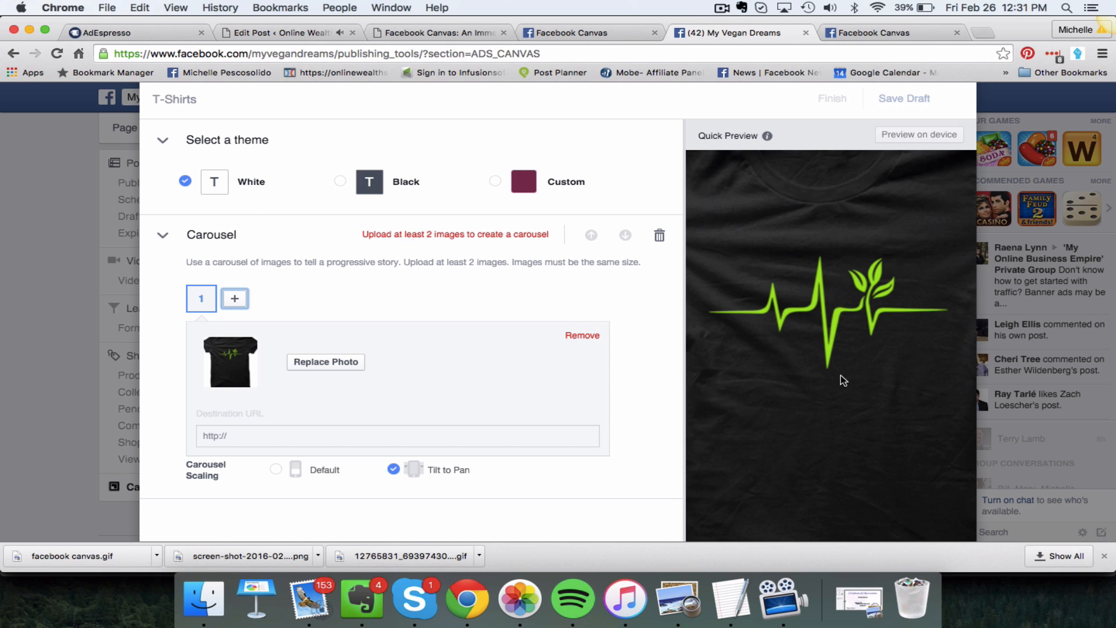
click(276, 469)
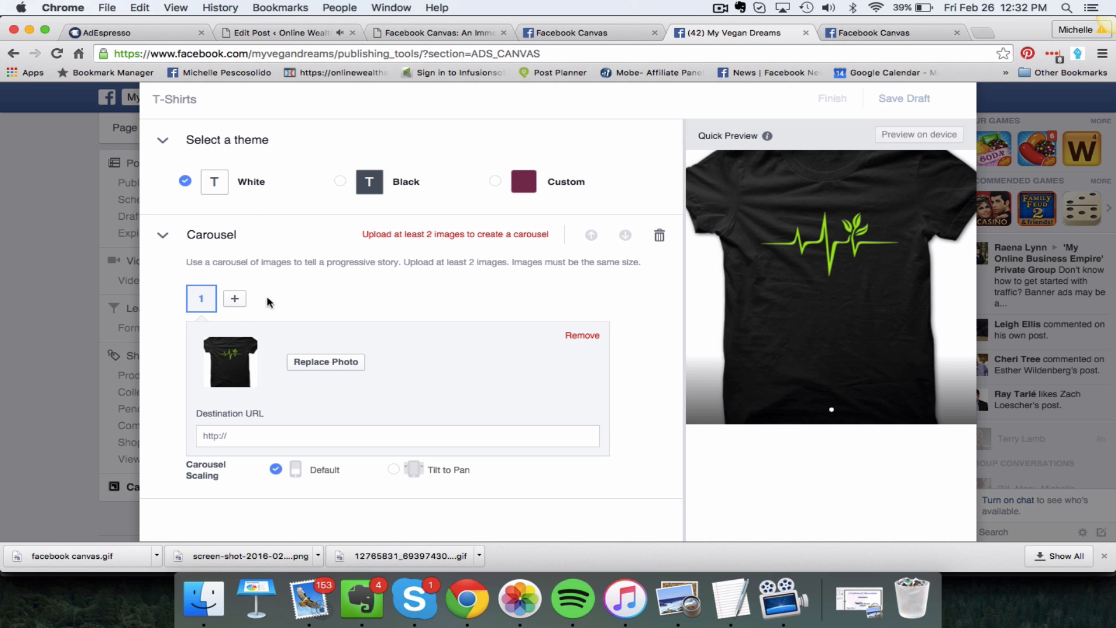
Step: Upload the blue hoodie picture hoodieblue.png as the second carousel image and show its settings
click(235, 299)
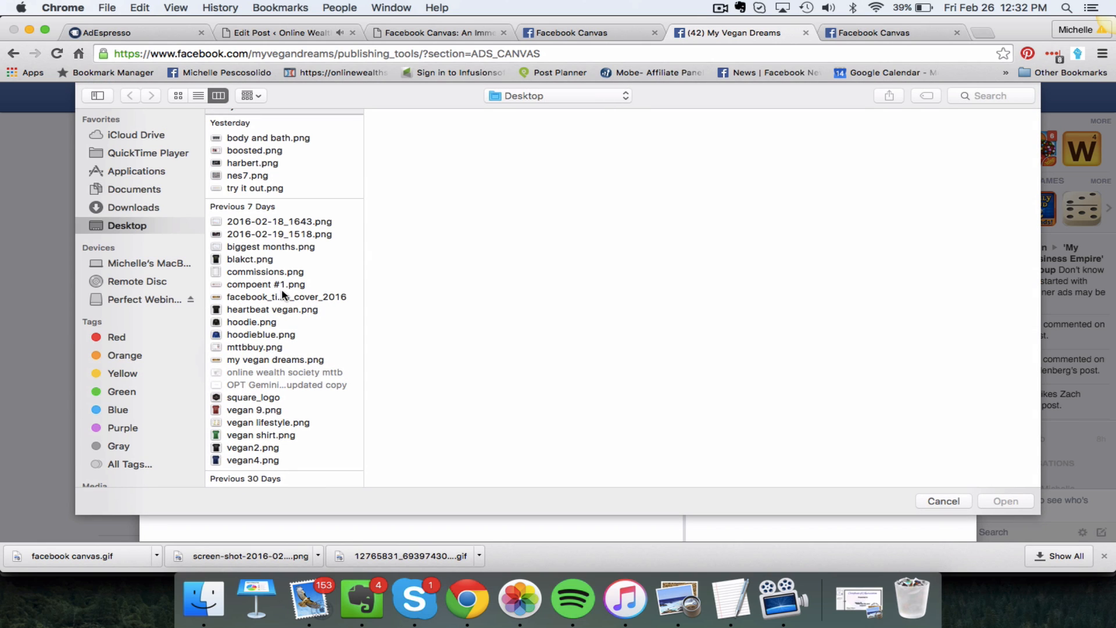
double_click(263, 324)
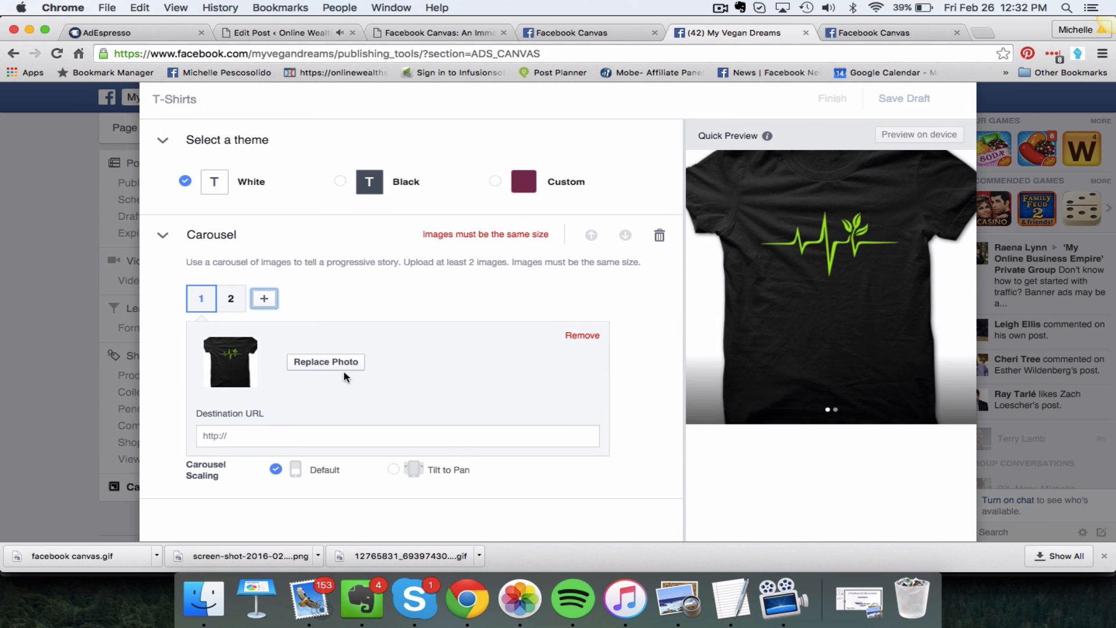
click(231, 298)
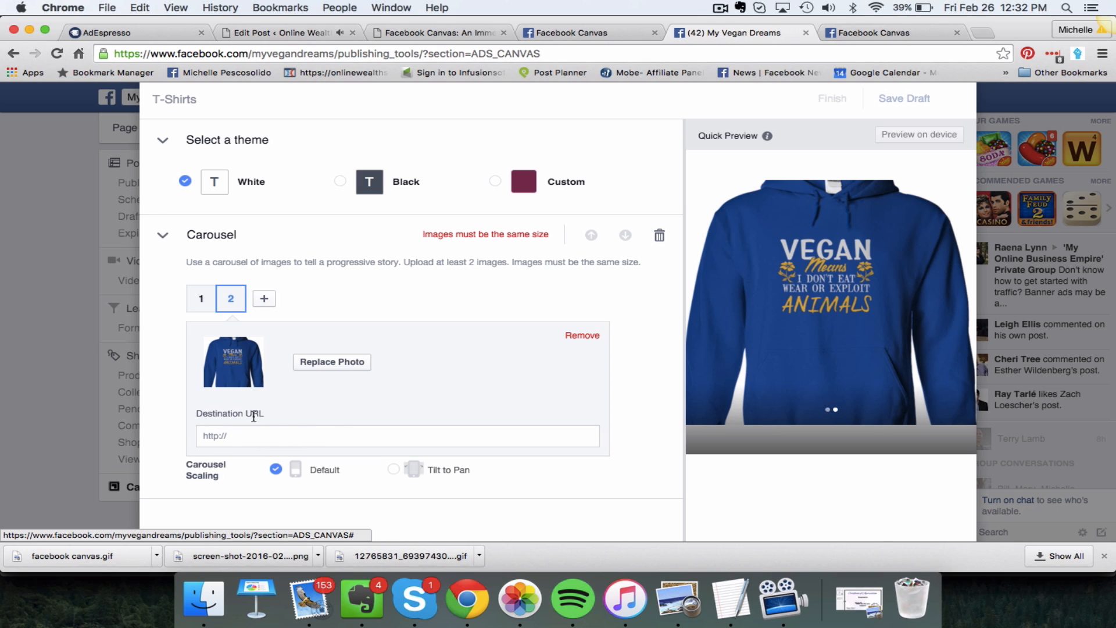
click(249, 436)
text(http)
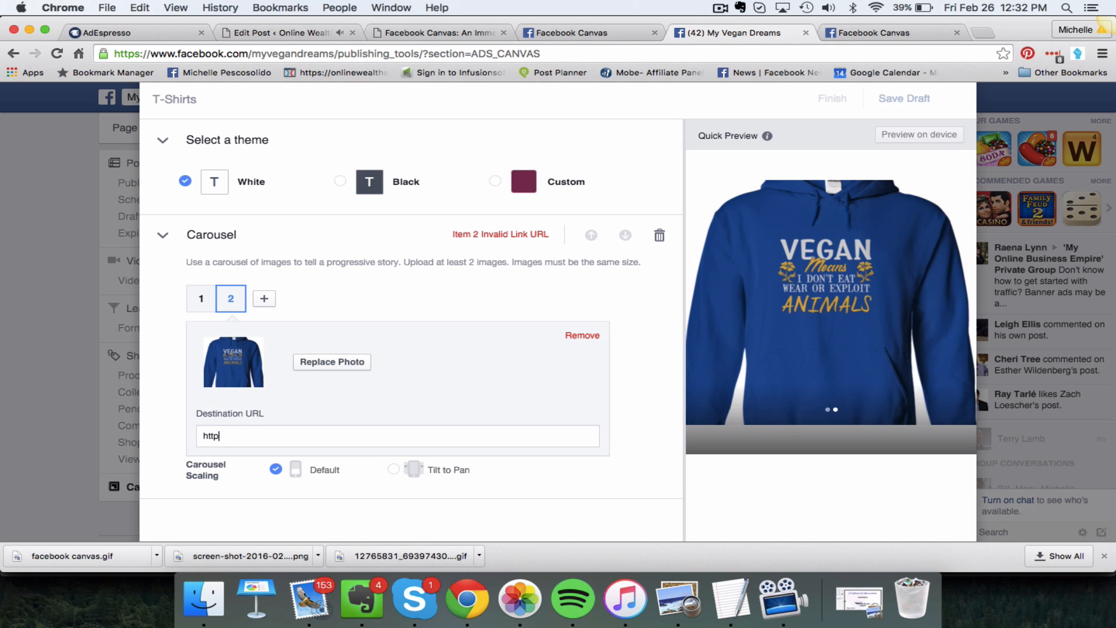
text(://sunfrog.com/my)
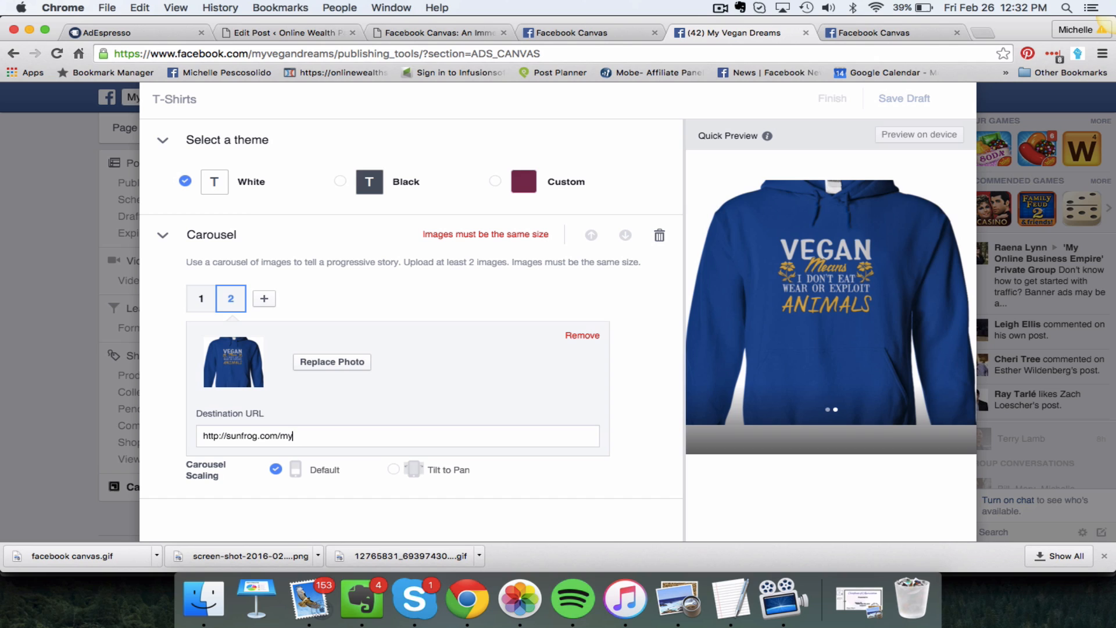
text(vegandreams/)
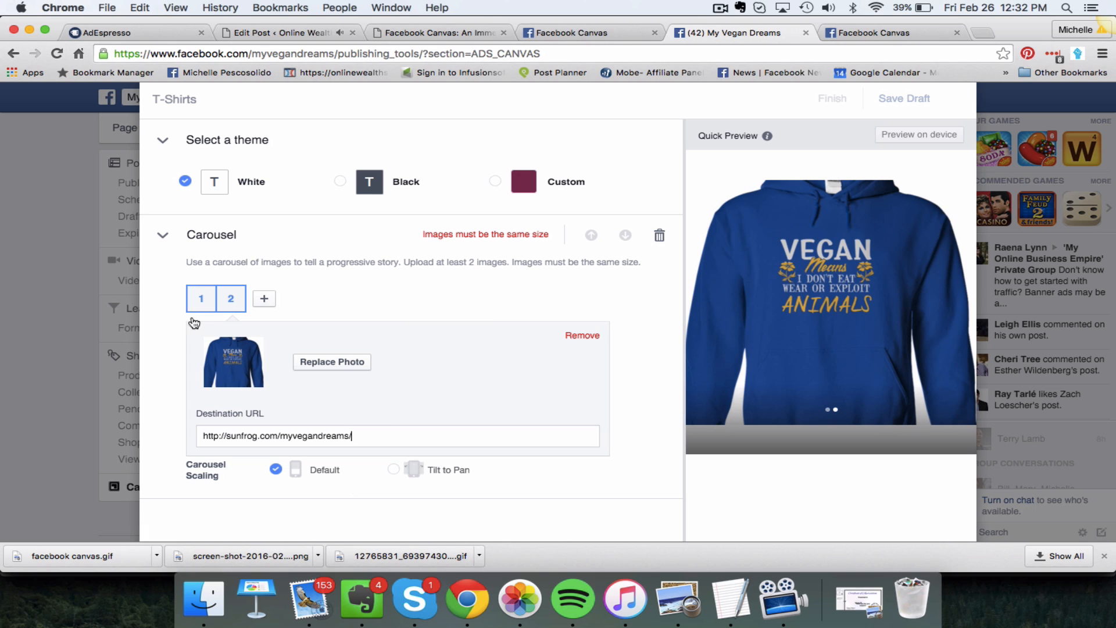
Step: Delete the Carousel component and add a Video component to the canvas
click(660, 237)
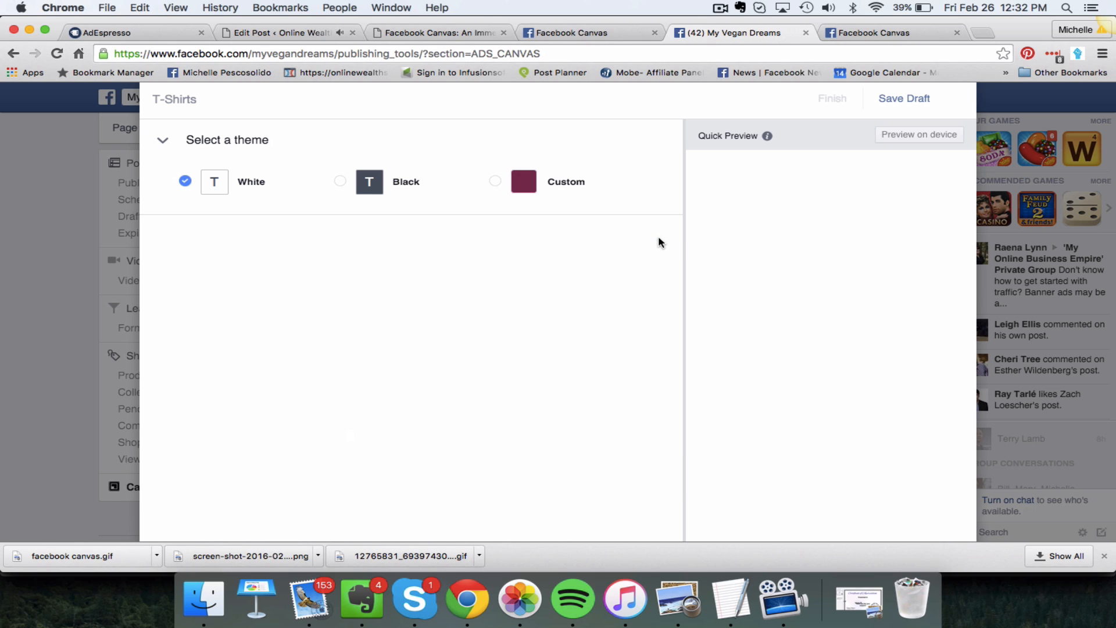
scroll(510, 454, down, 3)
click(416, 493)
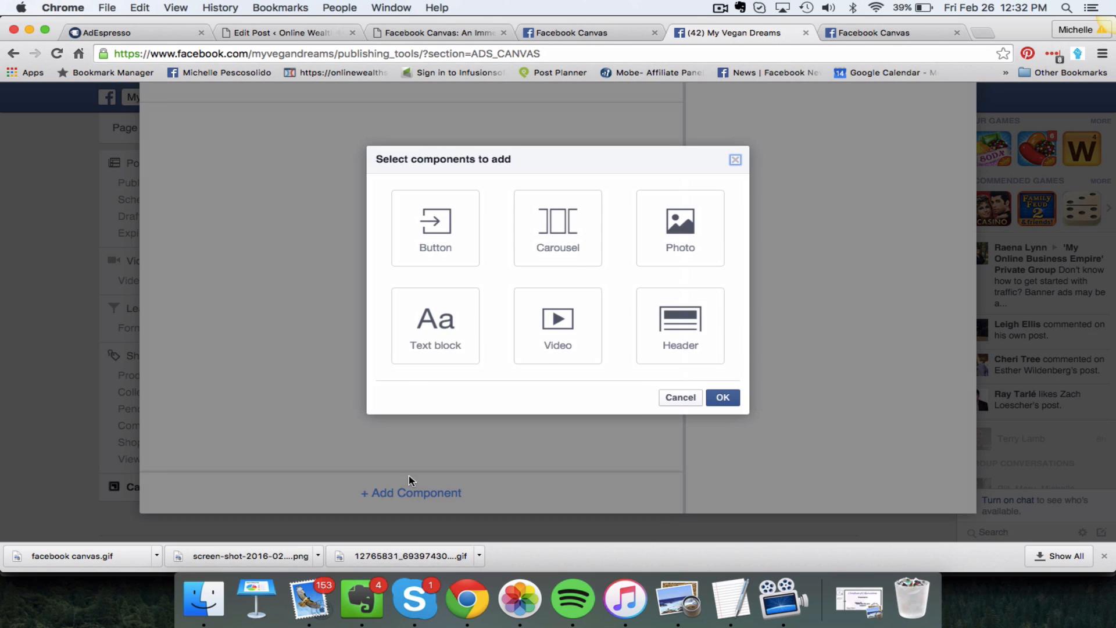
click(558, 329)
click(722, 397)
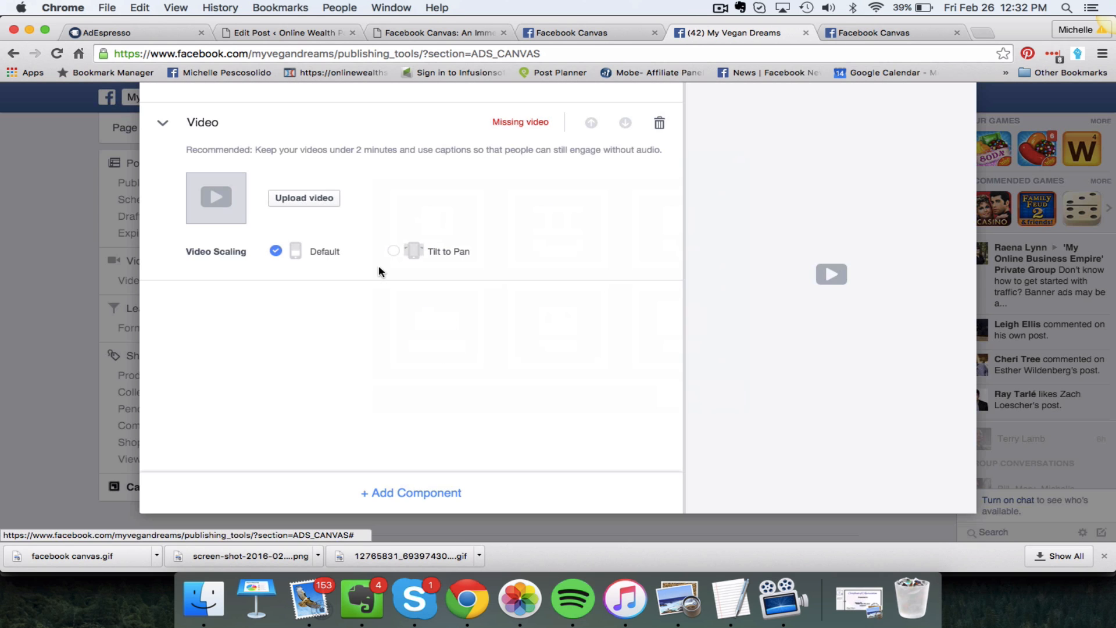
Step: Add a Photo component below the Video component
scroll(347, 196, up, 1)
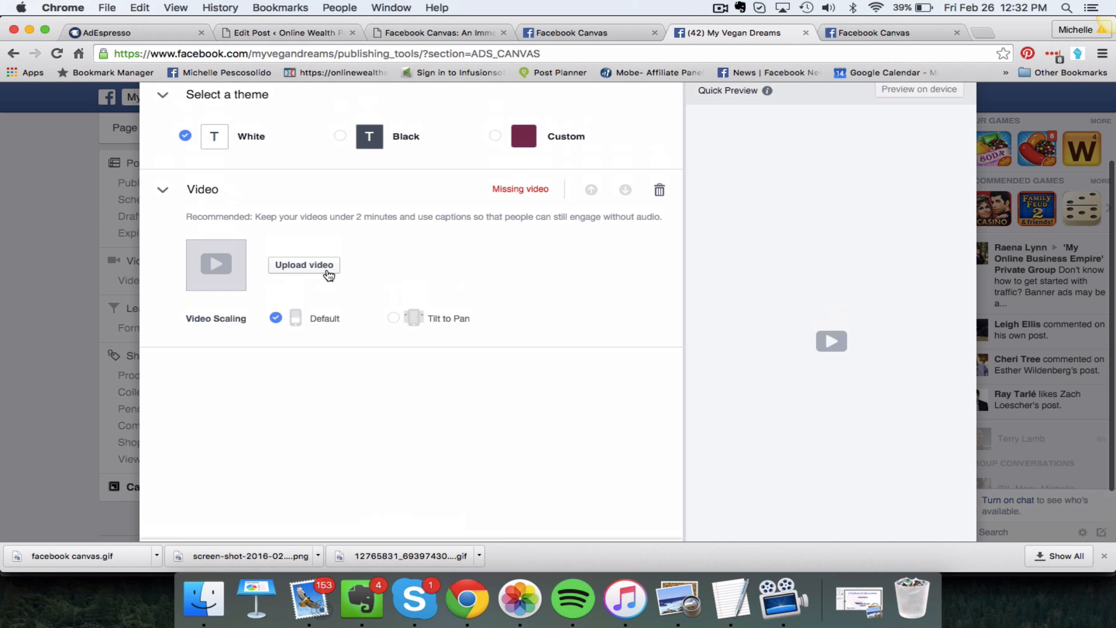
scroll(386, 323, down, 1)
scroll(388, 324, down, 2)
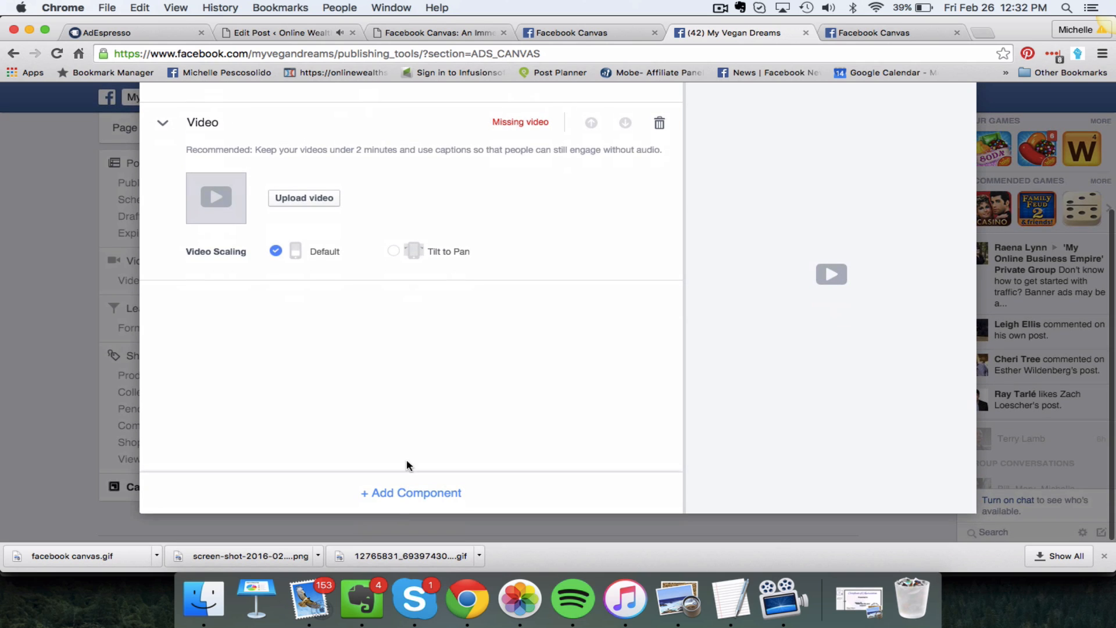
click(410, 500)
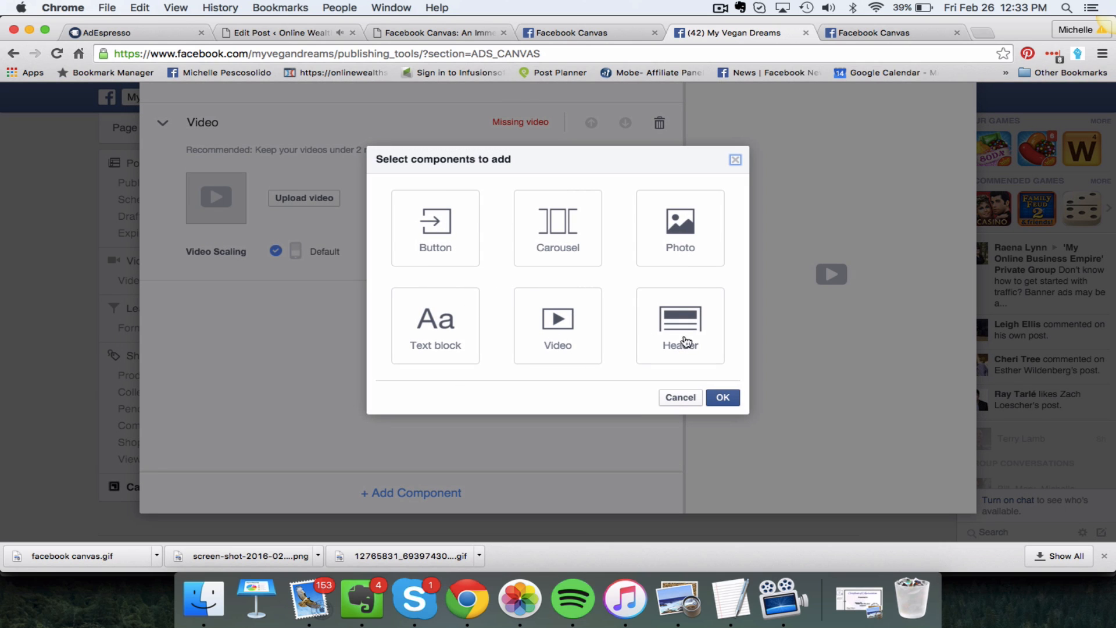
click(692, 237)
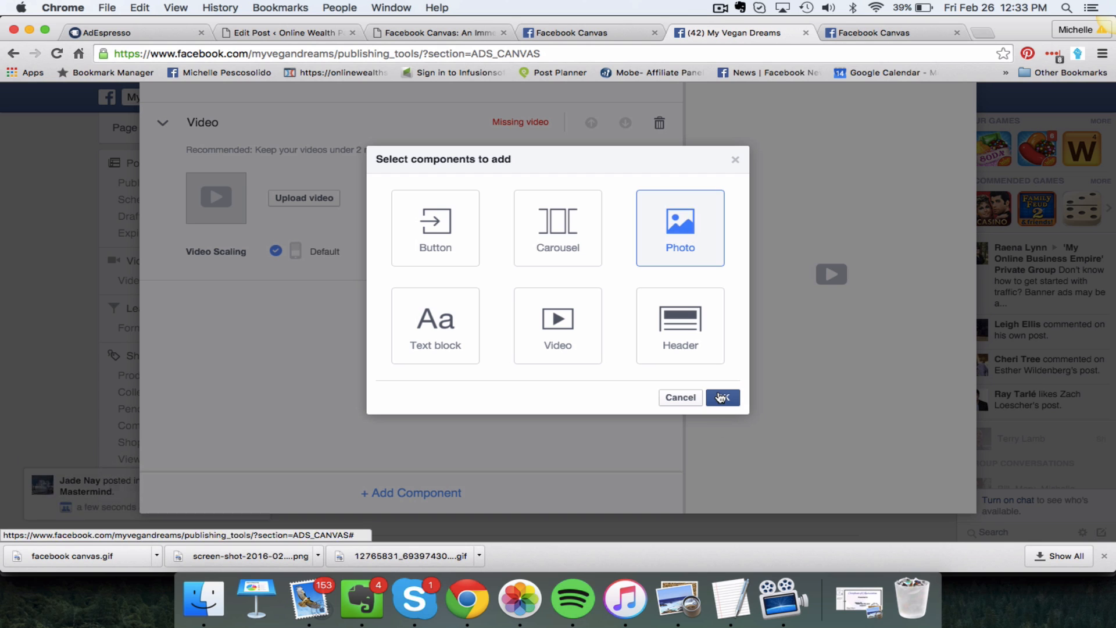
click(723, 397)
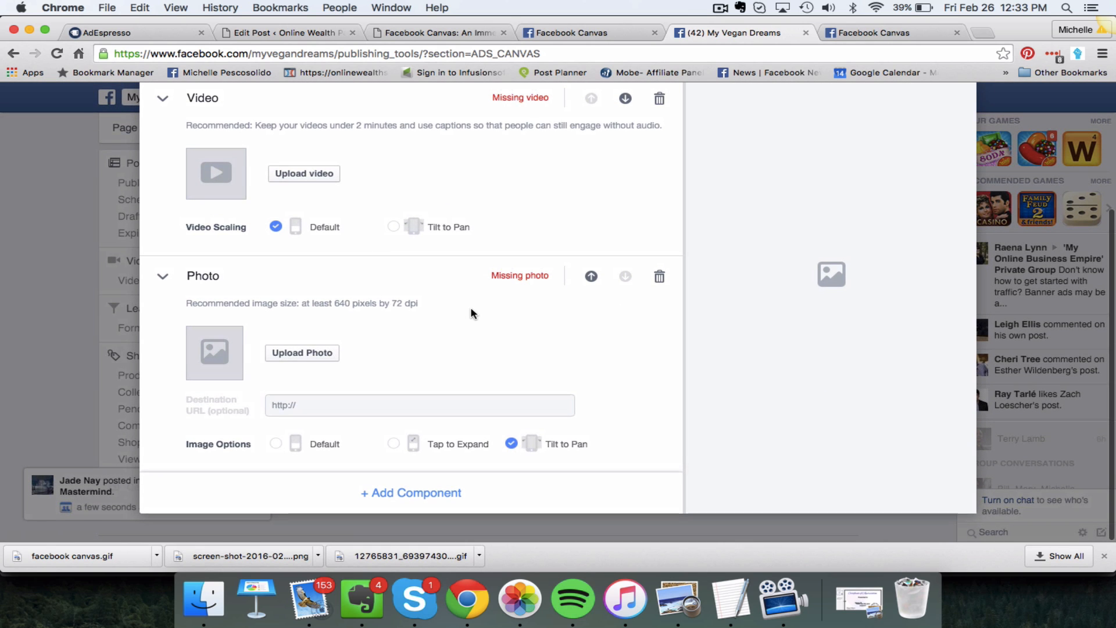
Step: Upload facebook canvas video.mp4 from the Desktop to the Video component
click(312, 175)
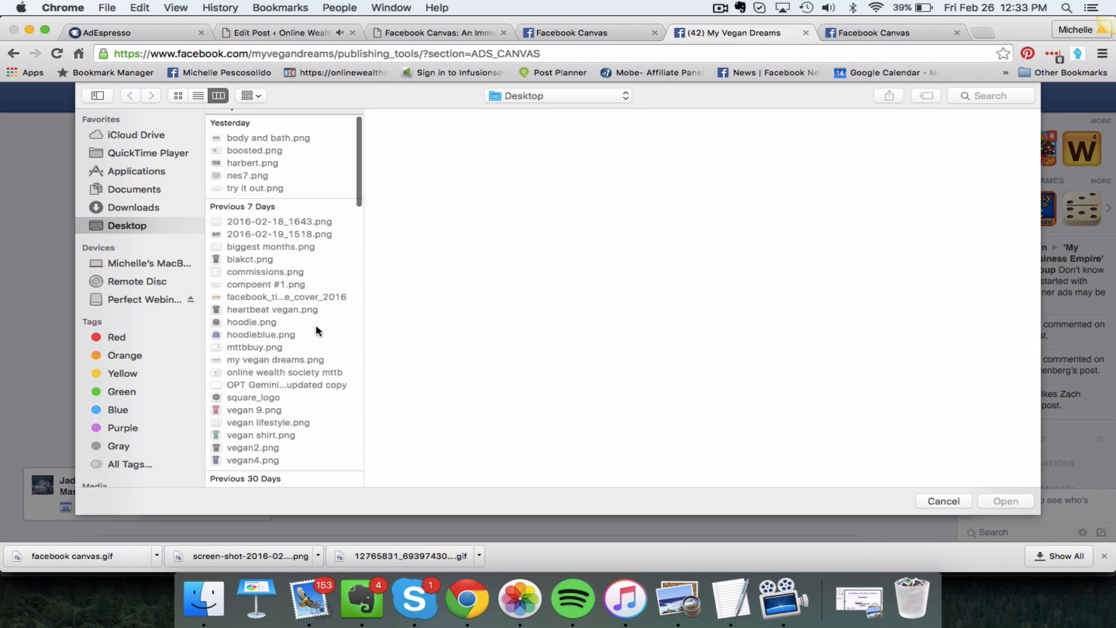
scroll(286, 375, down, 10)
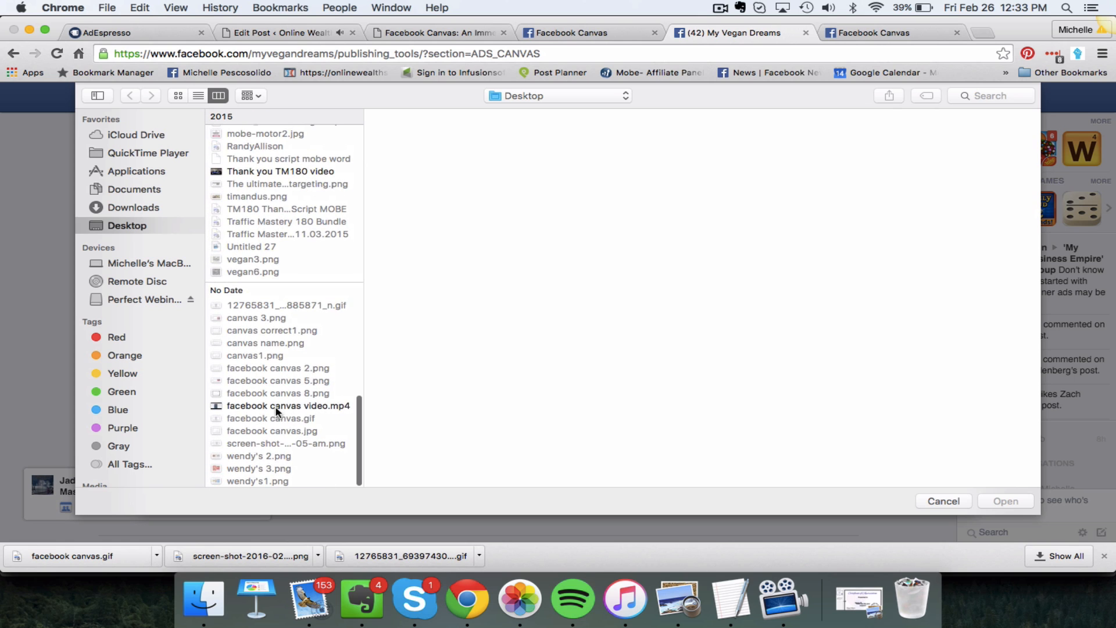
click(288, 406)
click(1006, 501)
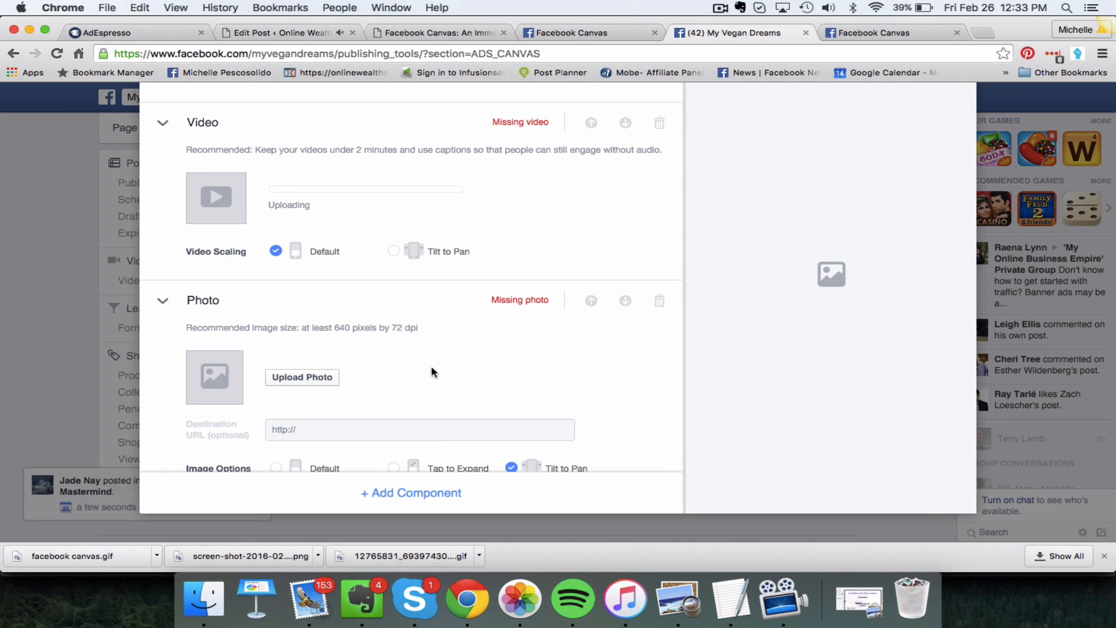
Step: Upload heartbeat vegan.png to the Photo component and set its image option to Default
scroll(404, 367, down, 1)
click(323, 368)
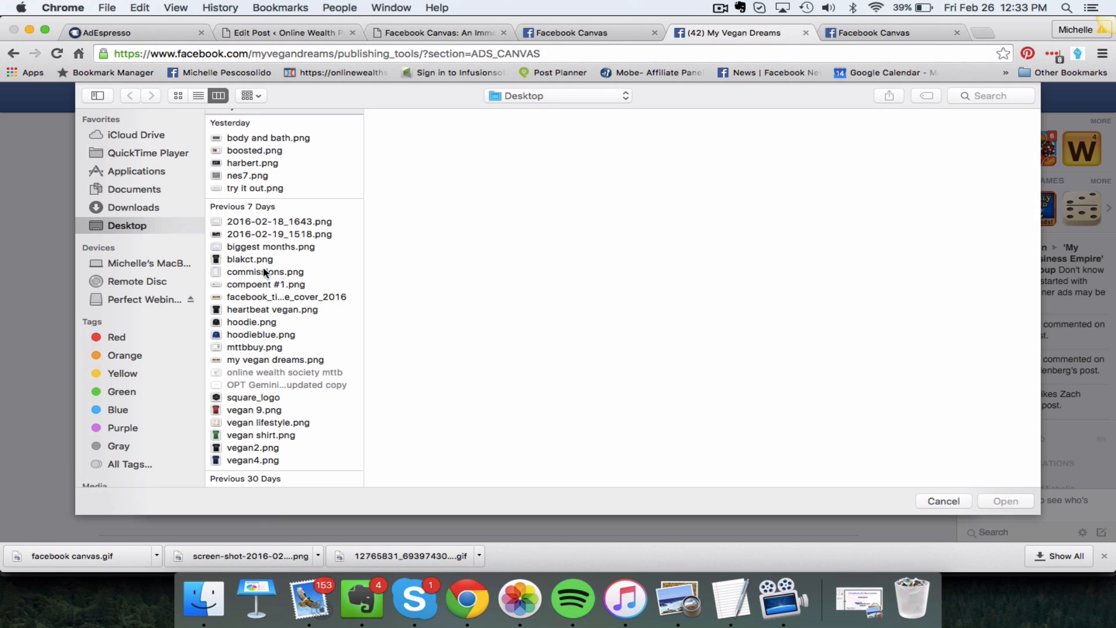
double_click(259, 310)
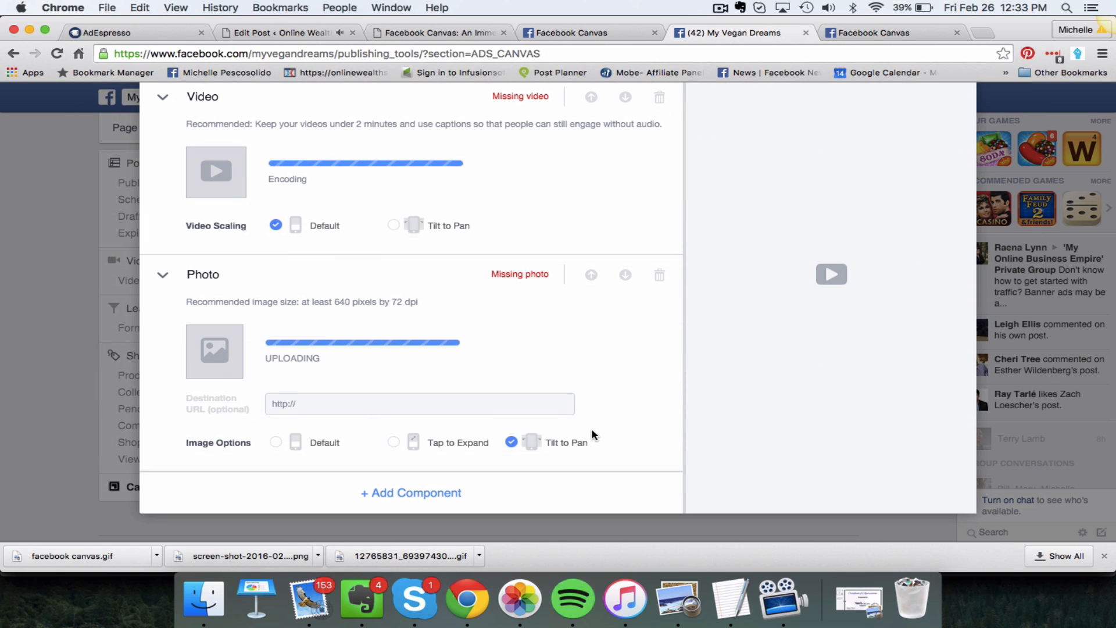
scroll(502, 303, up, 2)
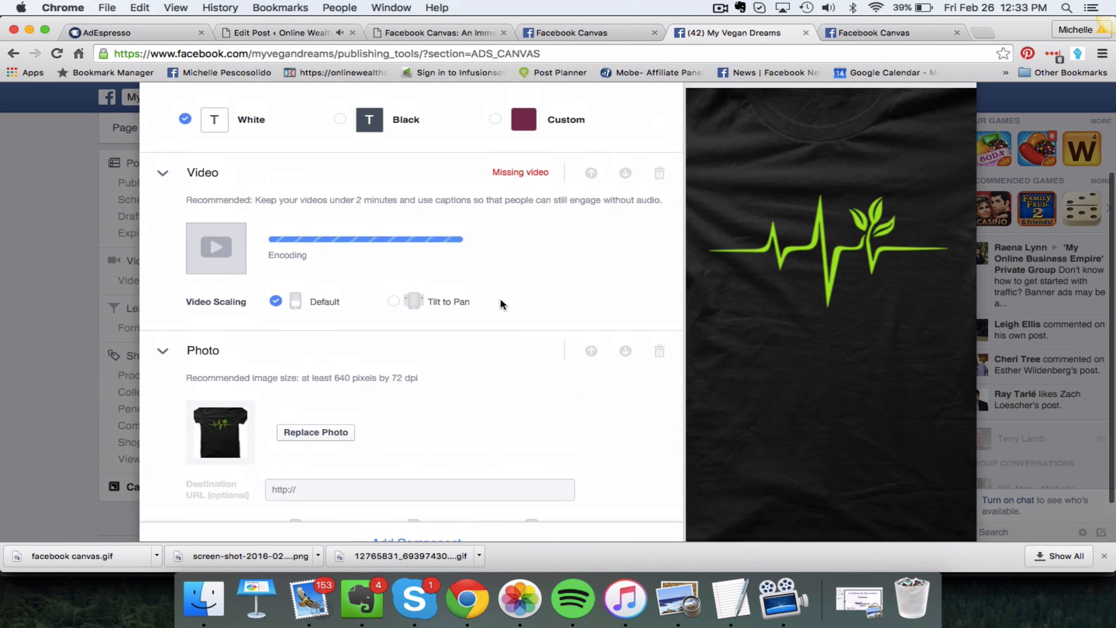
scroll(379, 401, down, 2)
click(275, 446)
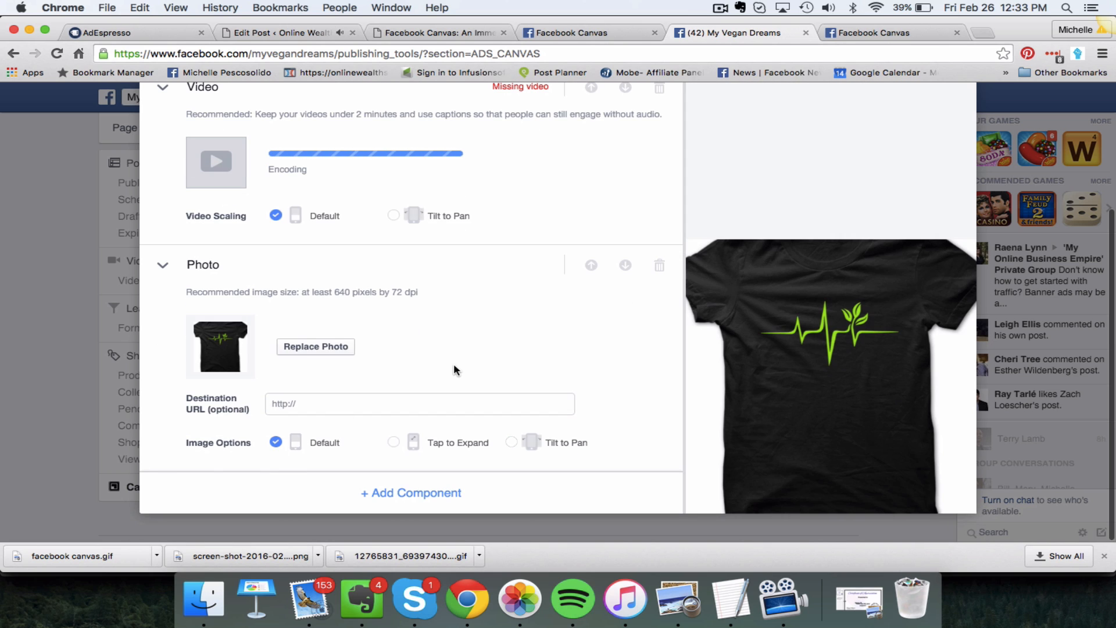
Step: Add a Text block component below the T-shirt photo
scroll(454, 366, up, 5)
scroll(453, 364, down, 2)
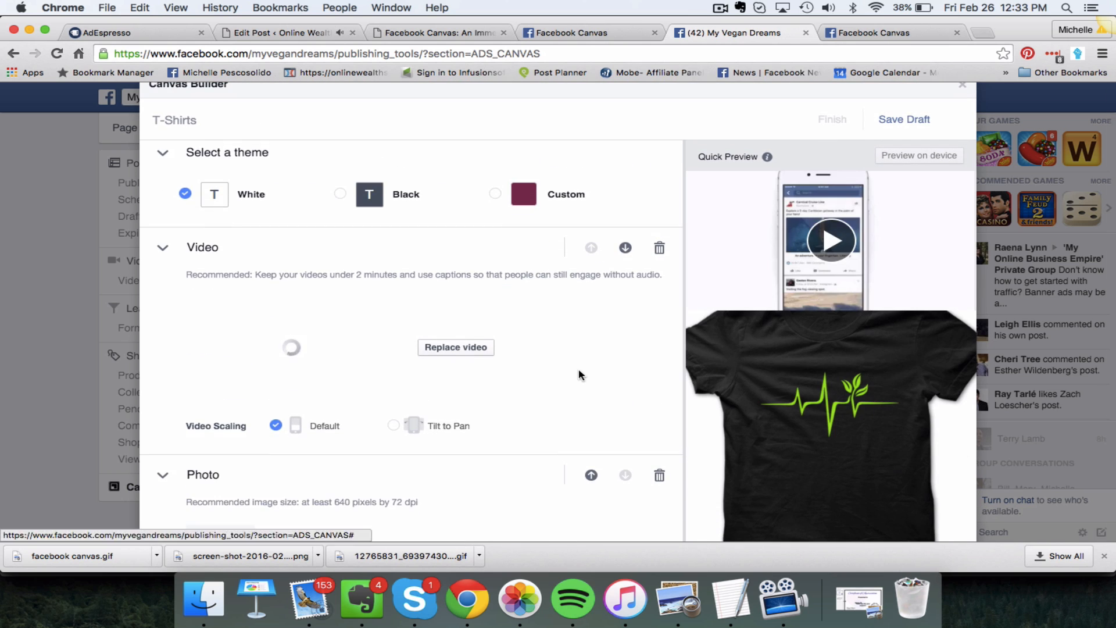
scroll(578, 368, down, 2)
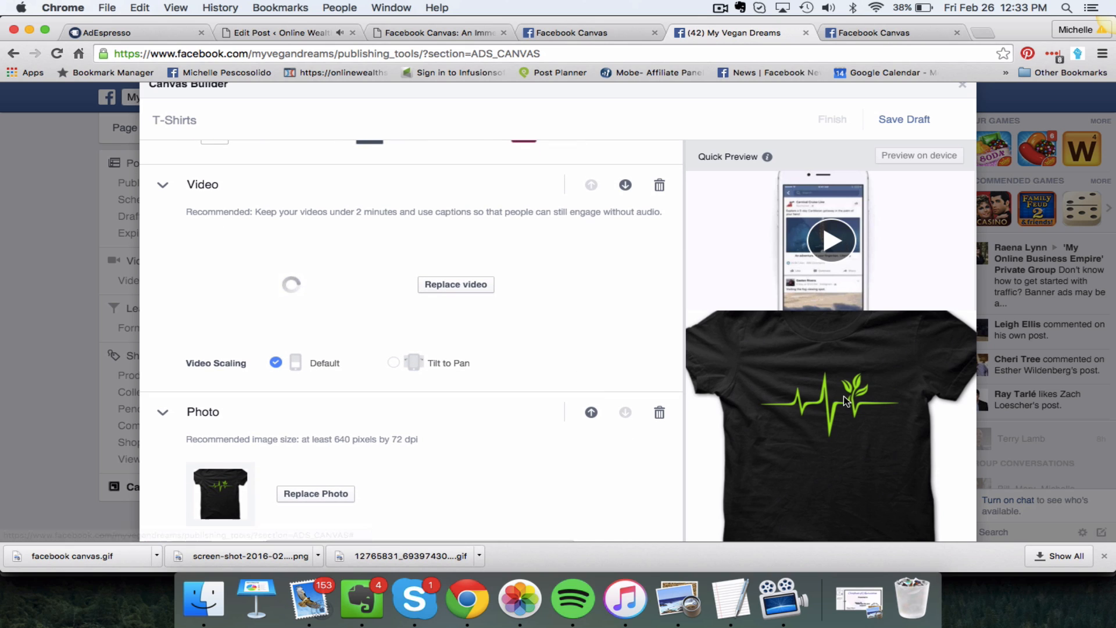
scroll(586, 442, down, 1)
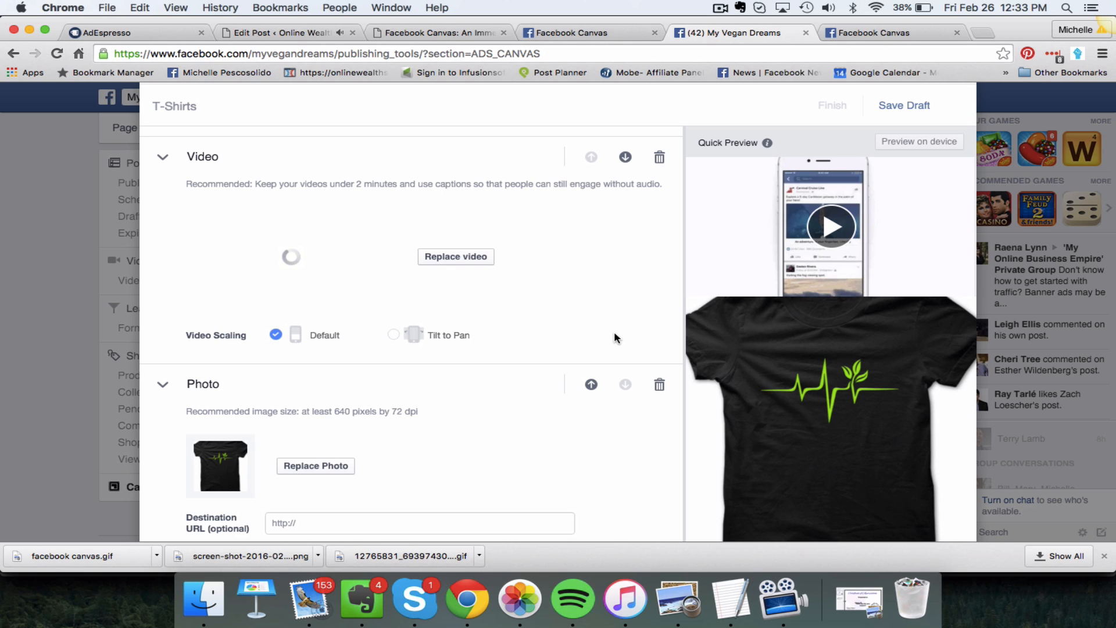
scroll(614, 333, down, 5)
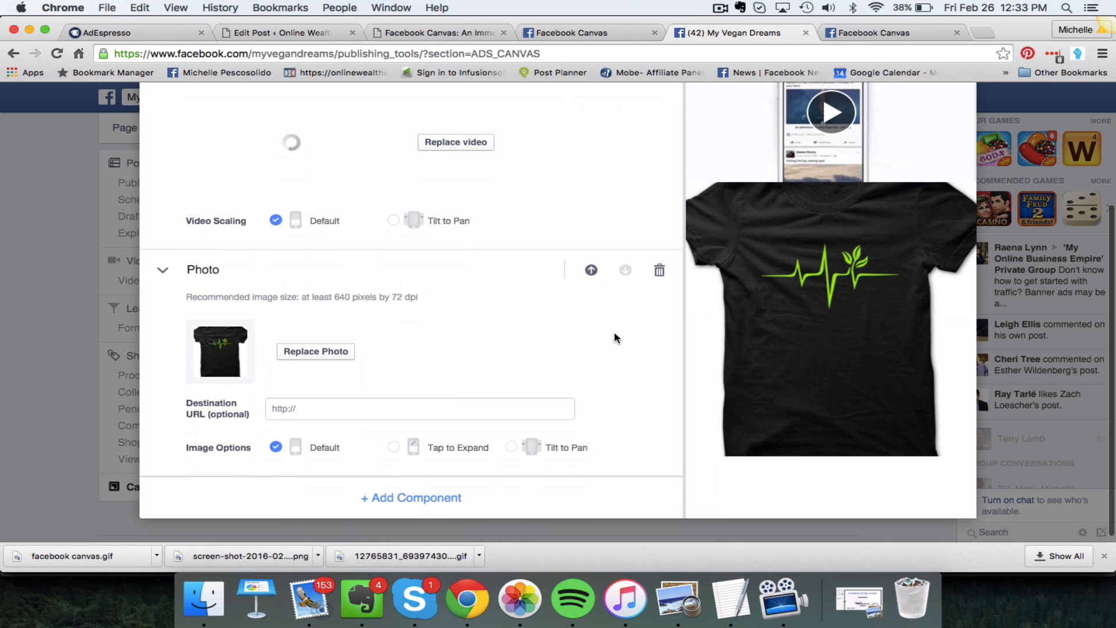
click(419, 492)
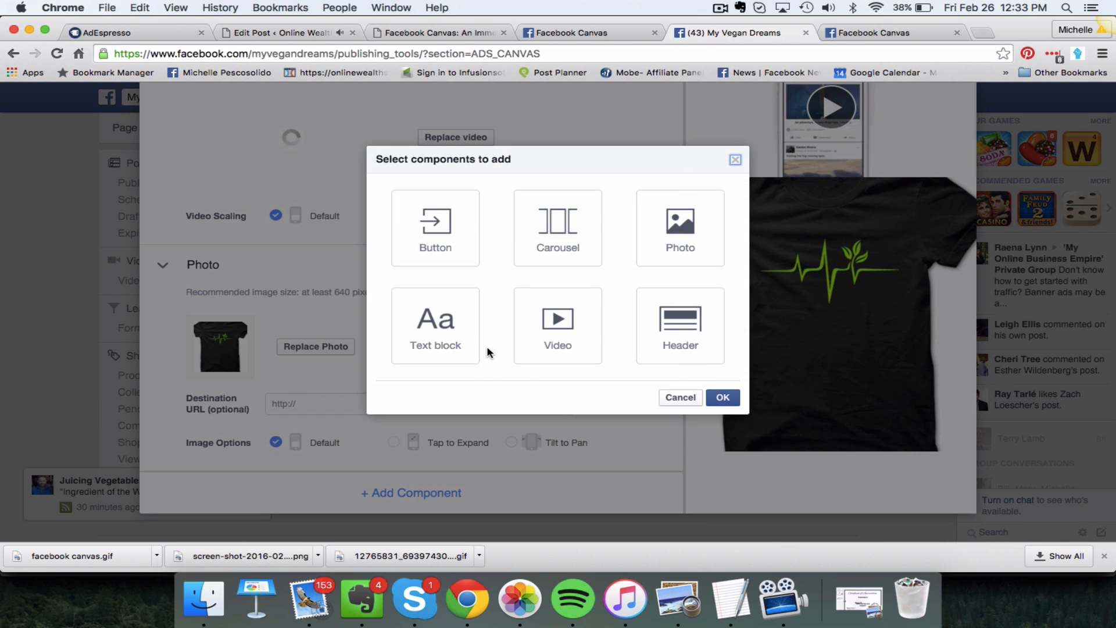
click(437, 337)
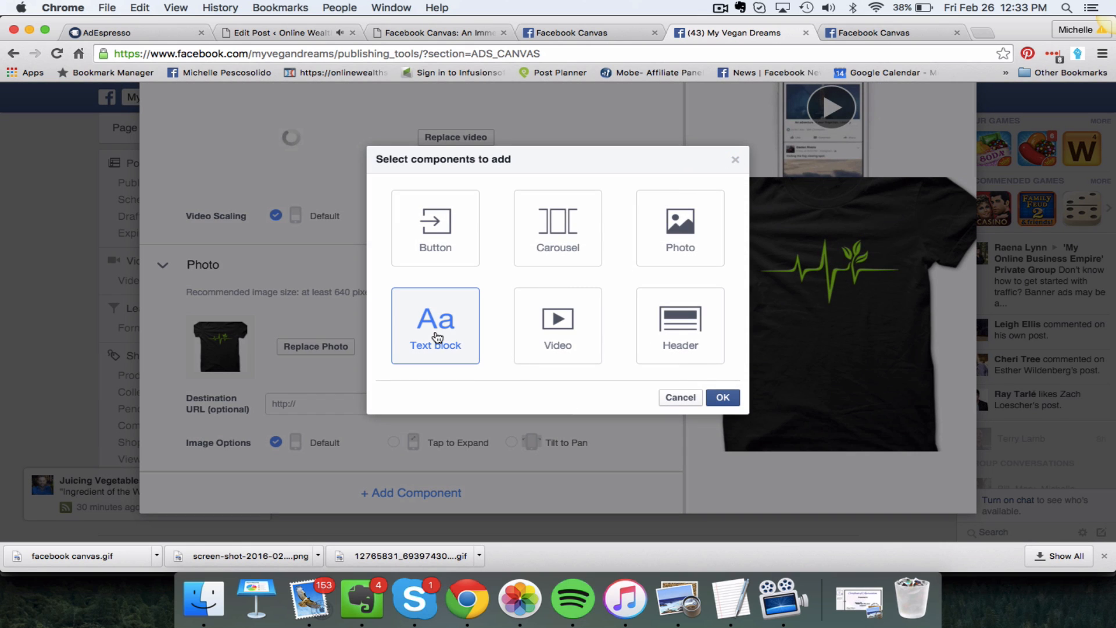
click(723, 397)
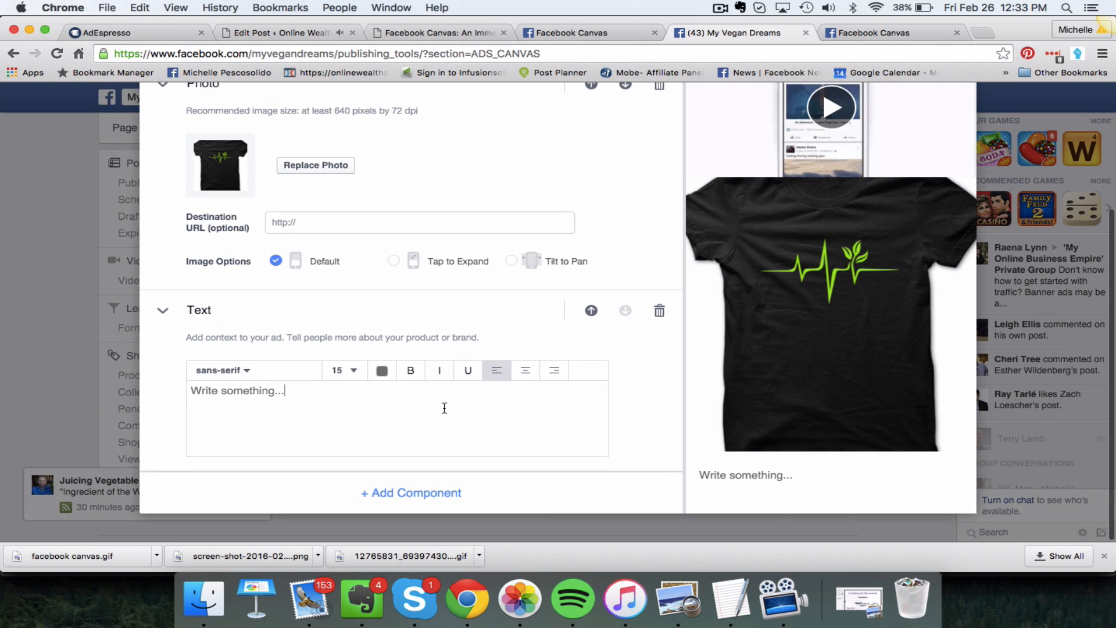
Step: Replace the text block's placeholder with "Here's how to build a facebook canvas ad"
triple_click(278, 398)
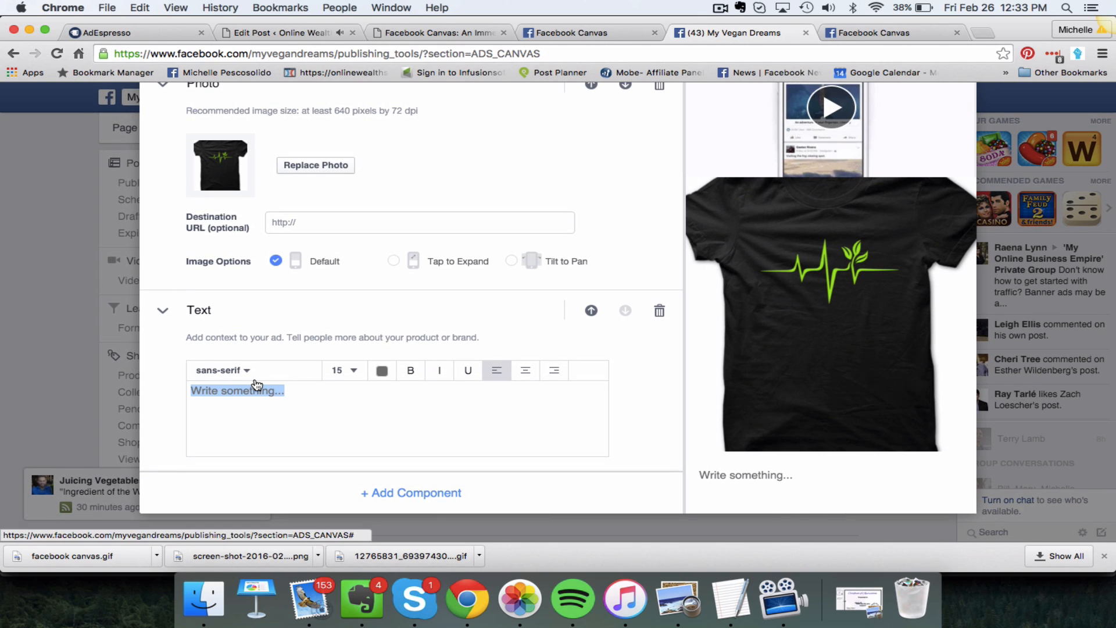
text(Here's how to)
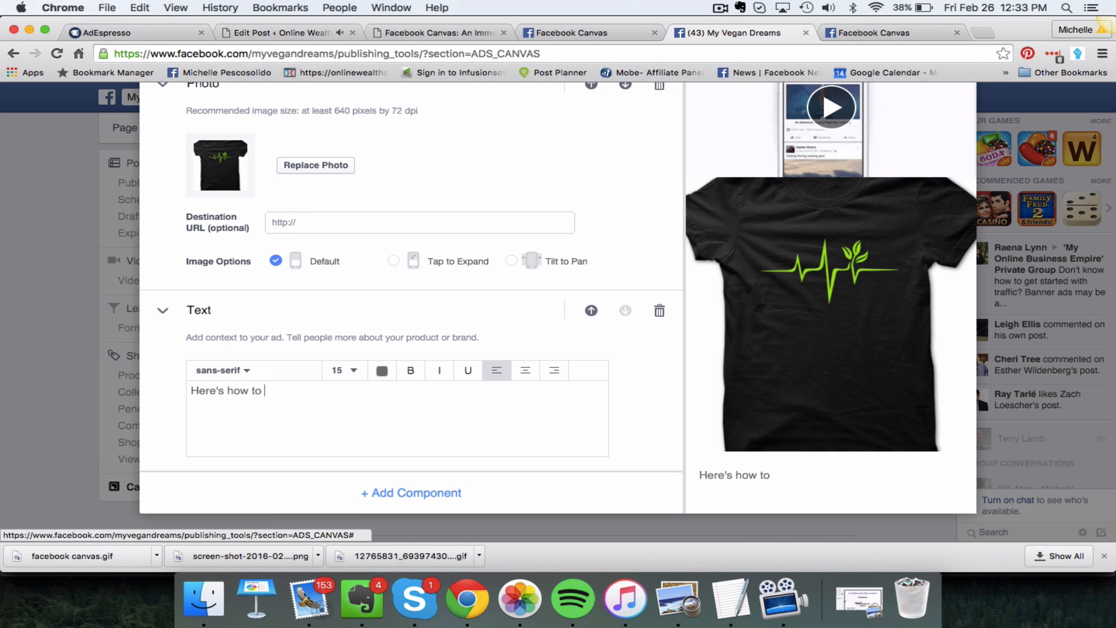
text( build a face)
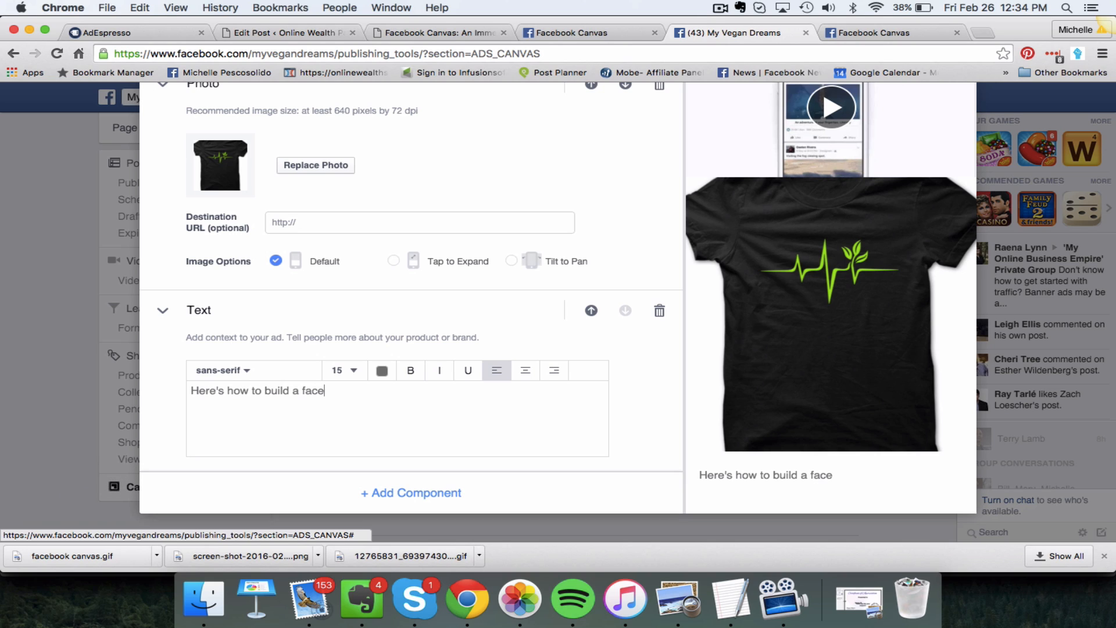
text(book canv)
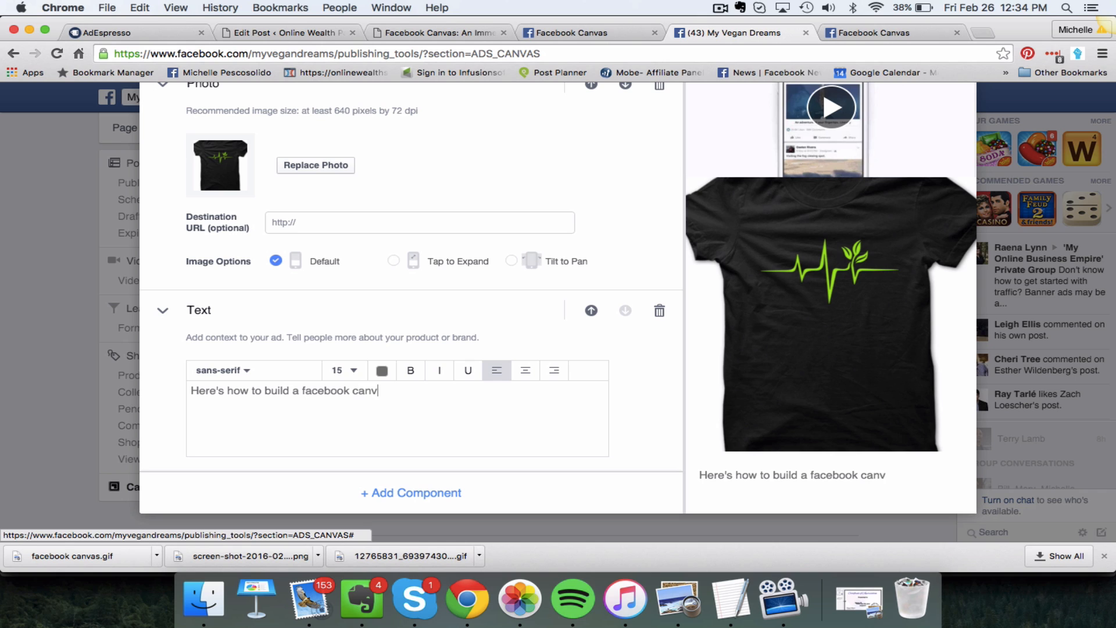
text(as )
text(as)
Step: Add a Button component below the text block
click(428, 493)
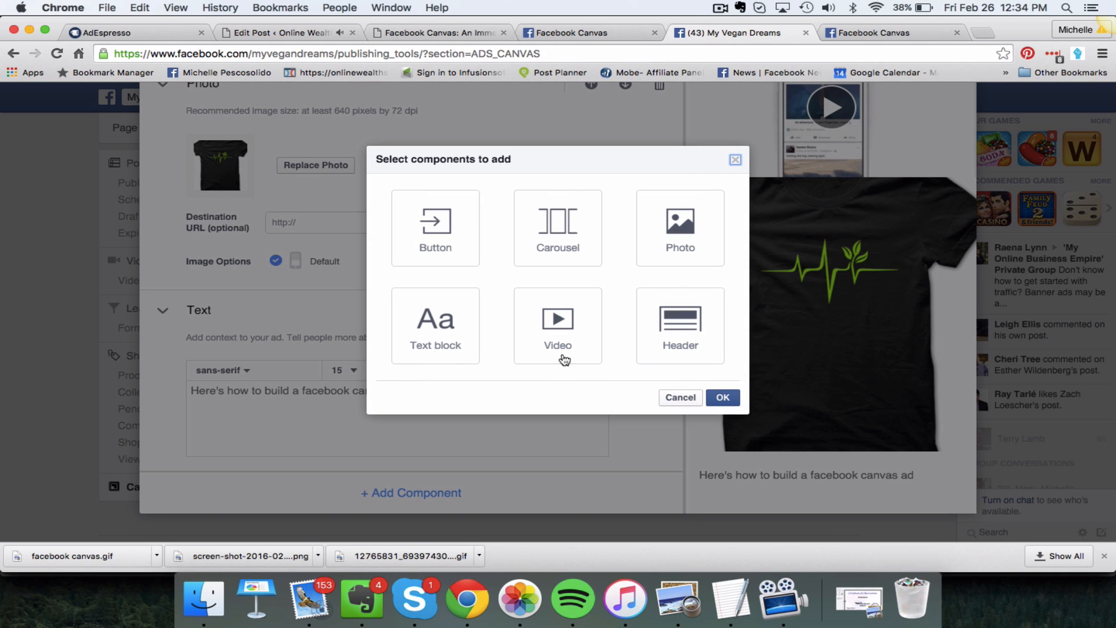
click(429, 238)
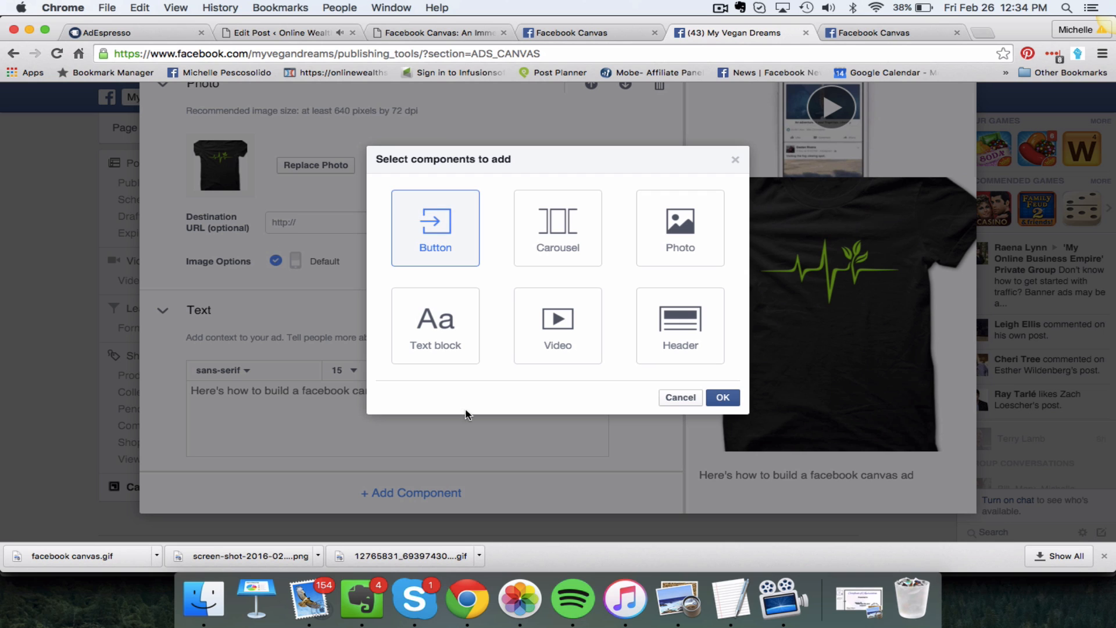
click(722, 397)
scroll(444, 452, down, 5)
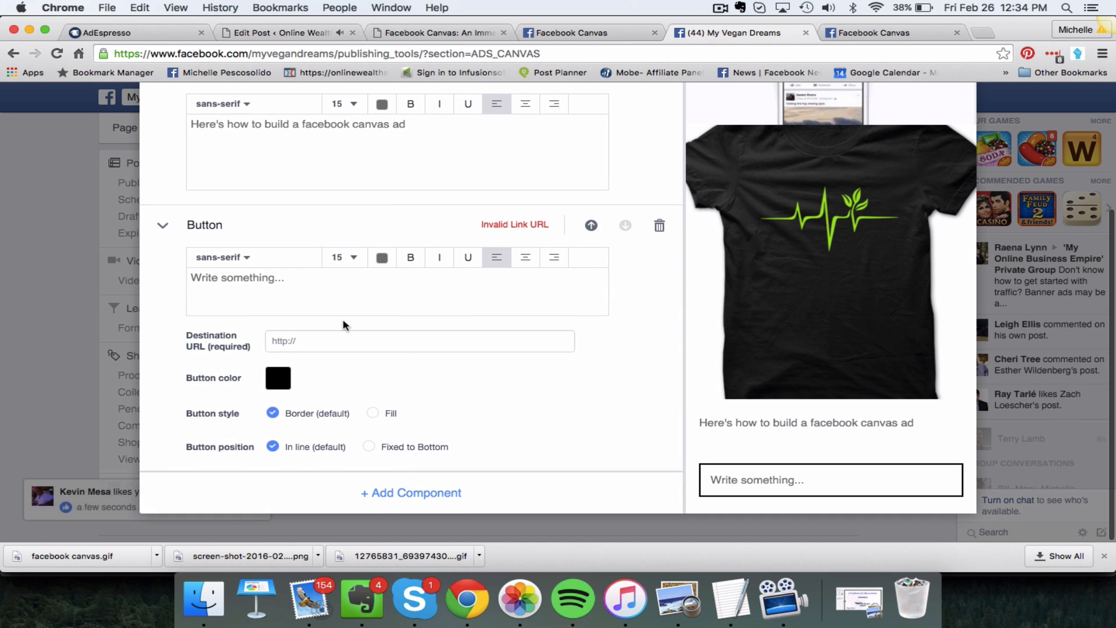
Step: Set the button's label text to "click here to learn more"
click(319, 284)
text(clck)
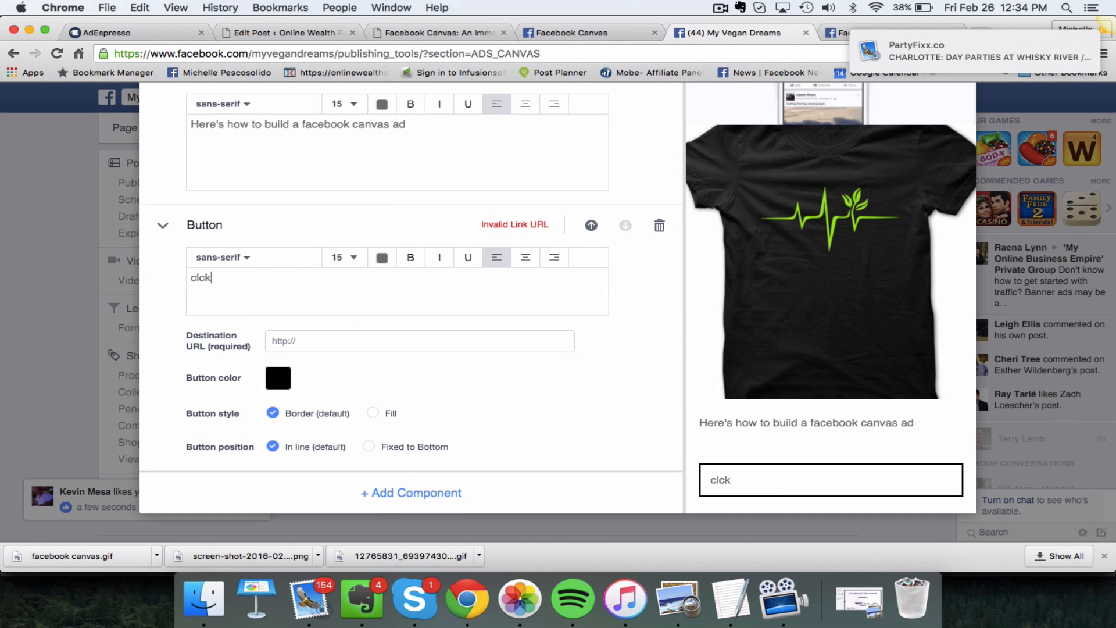
key(BackSpace)
key(BackSpace)
text(ick here to learn m)
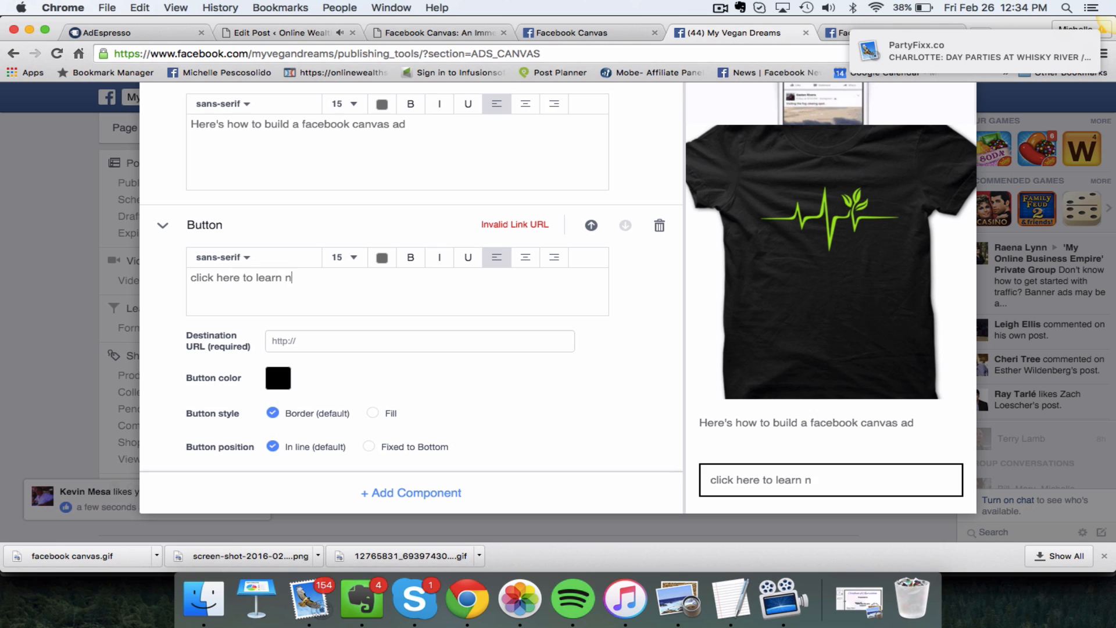
text(o)
key(BackSpace)
key(BackSpace)
key(BackSpace)
text(more)
key(BackSpace)
key(BackSpace)
text(ore)
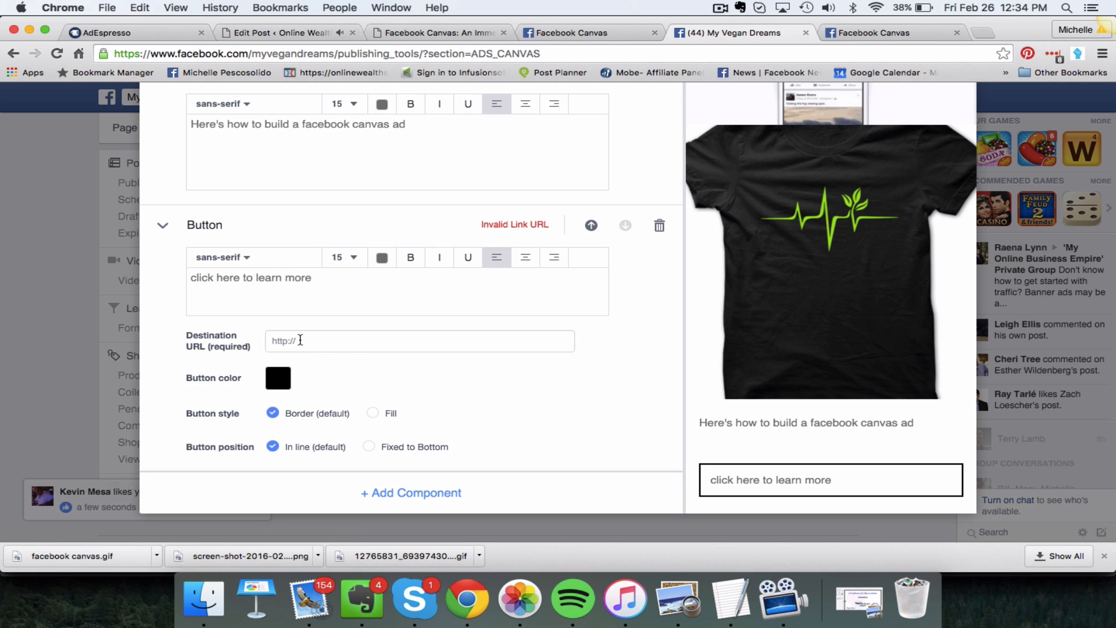
Step: Change the button's color from the color picker to dark blue
click(279, 379)
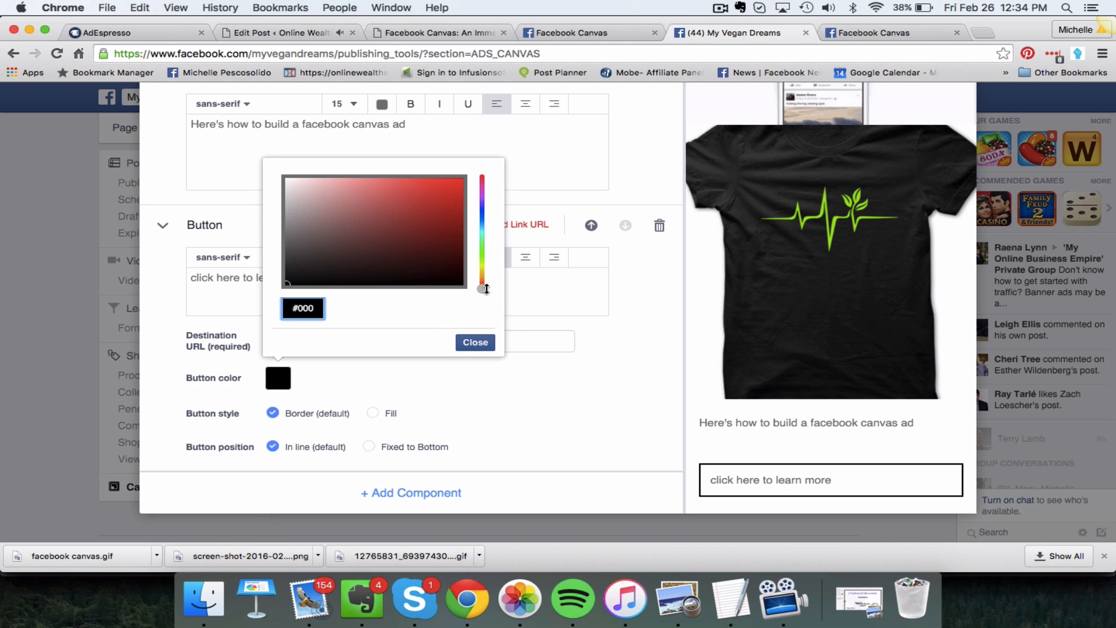
drag(482, 289, 485, 243)
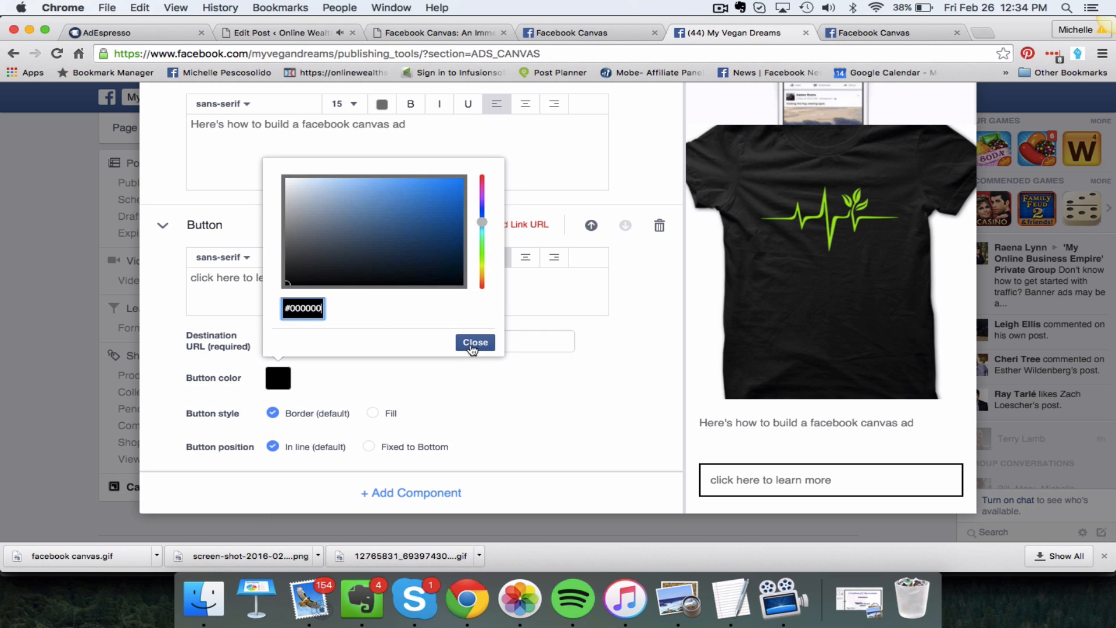
click(475, 342)
click(278, 379)
click(475, 343)
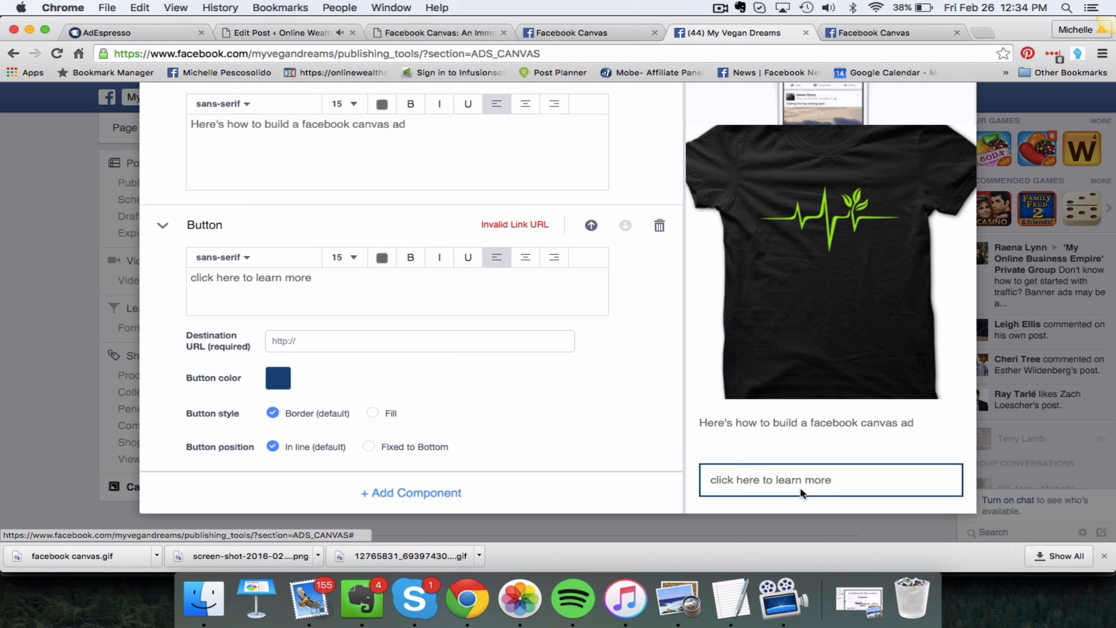
Step: Set the button style to Fill and the button position to In line (default)
click(373, 413)
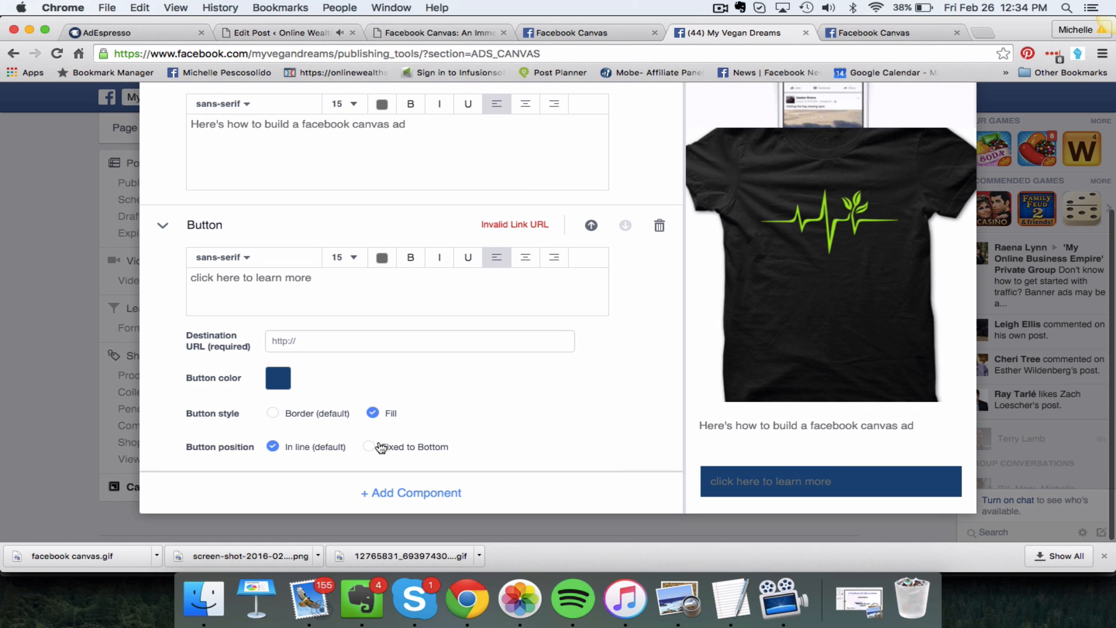
click(372, 447)
click(290, 448)
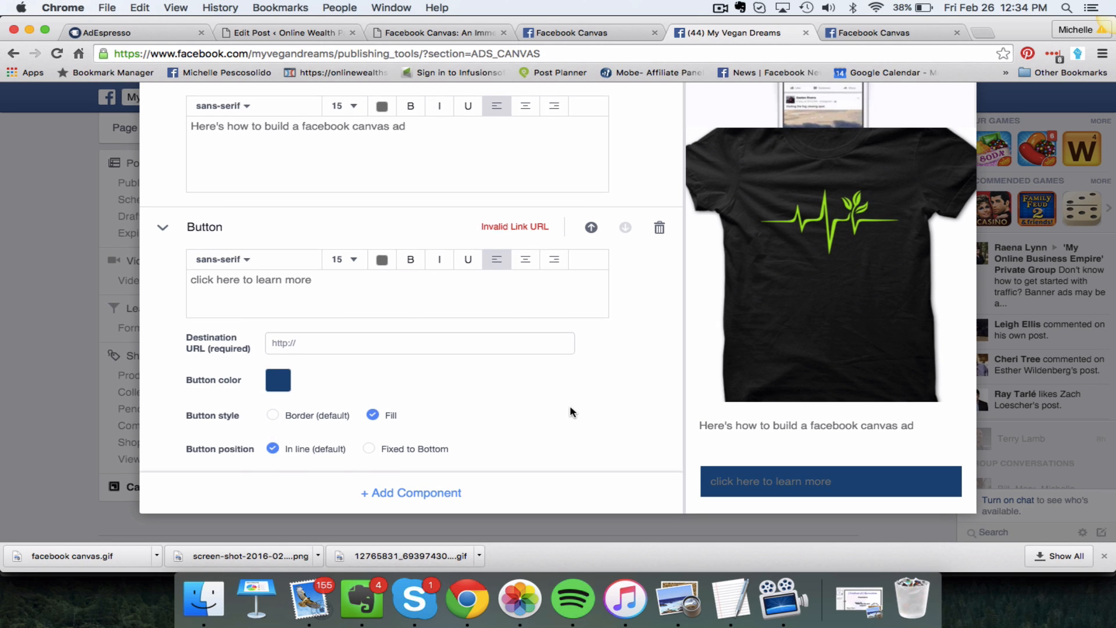
scroll(569, 407, up, 4)
scroll(570, 407, down, 3)
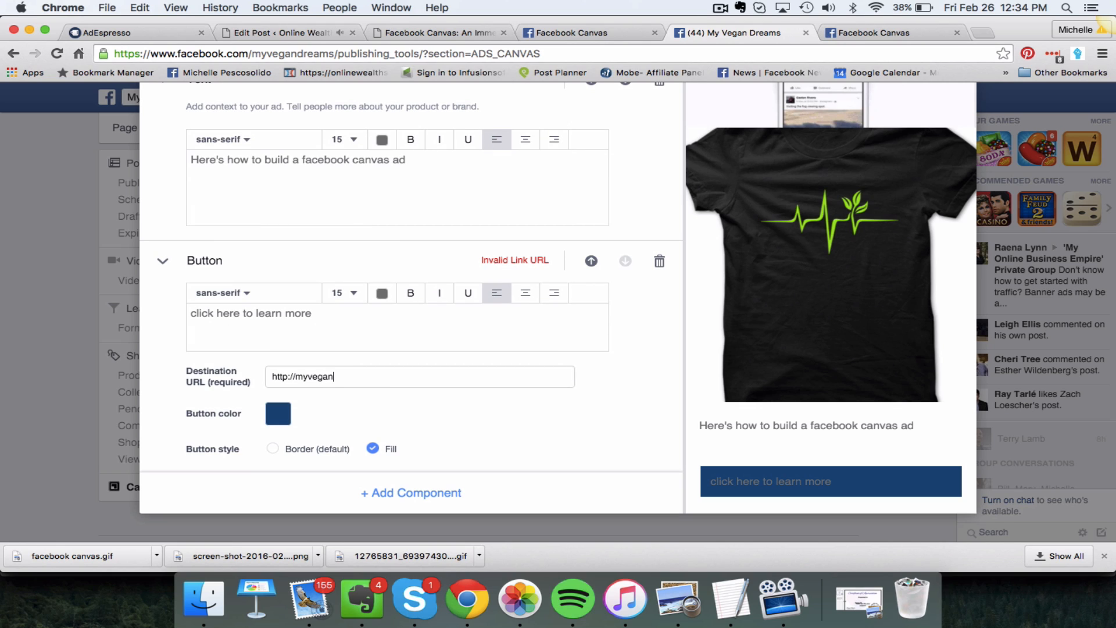
text(dreams.com)
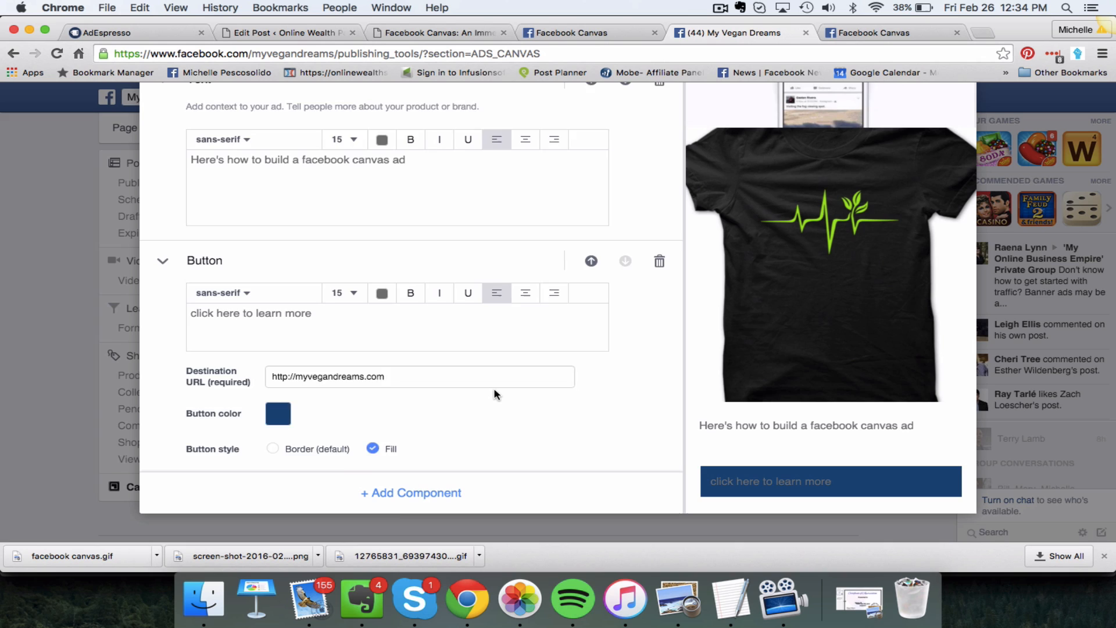
Step: Save the T-Shirts canvas as a draft and send a preview of it to the mobile device
scroll(494, 394, up, 10)
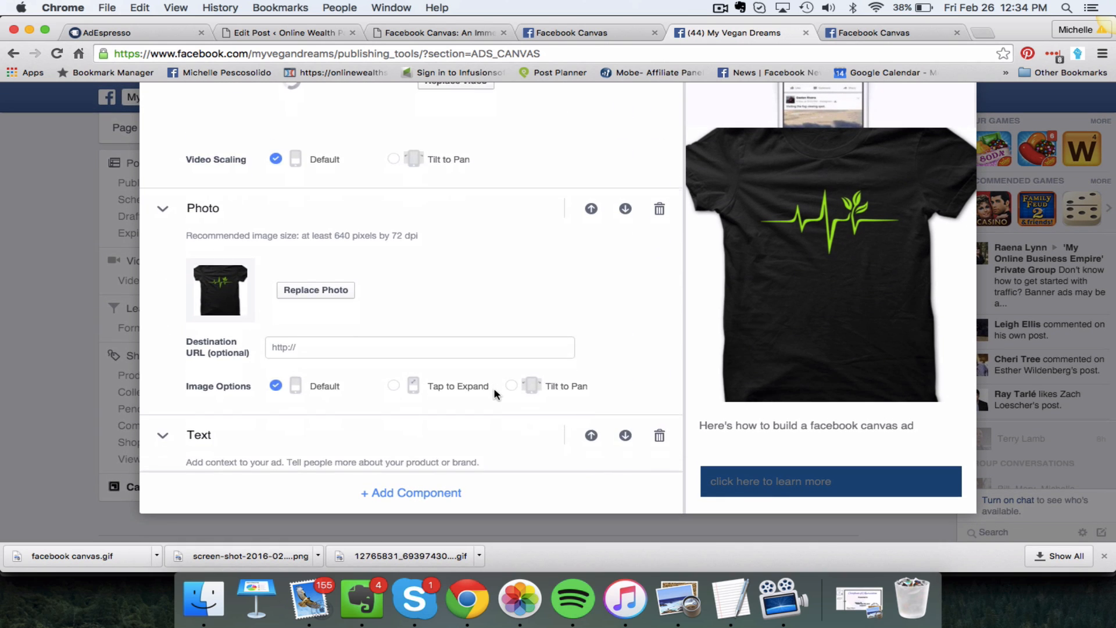
scroll(495, 394, up, 5)
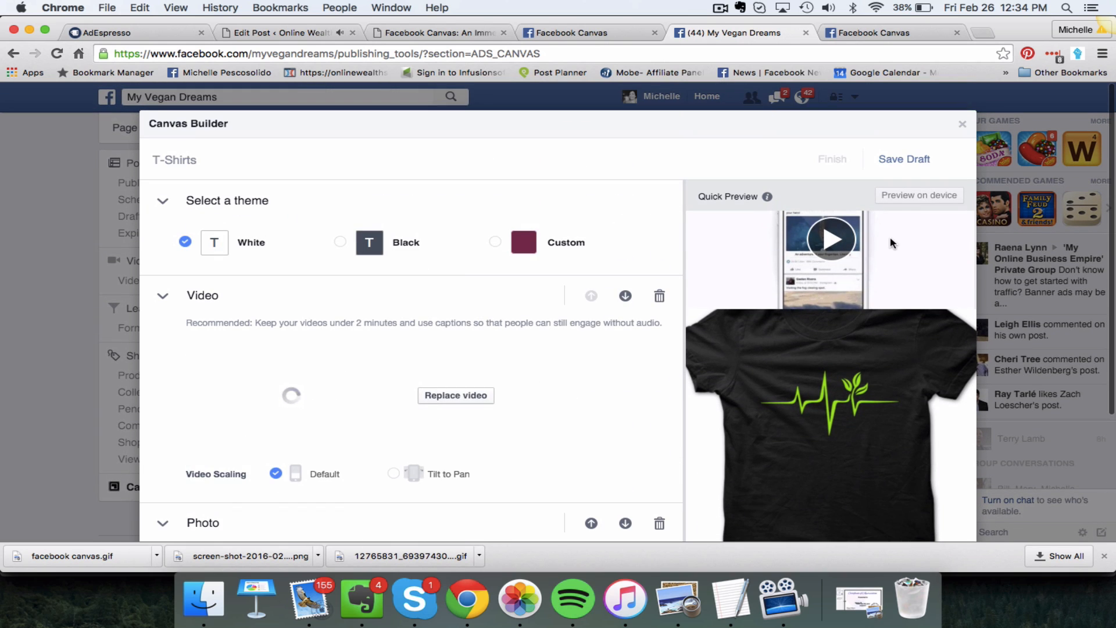
click(902, 159)
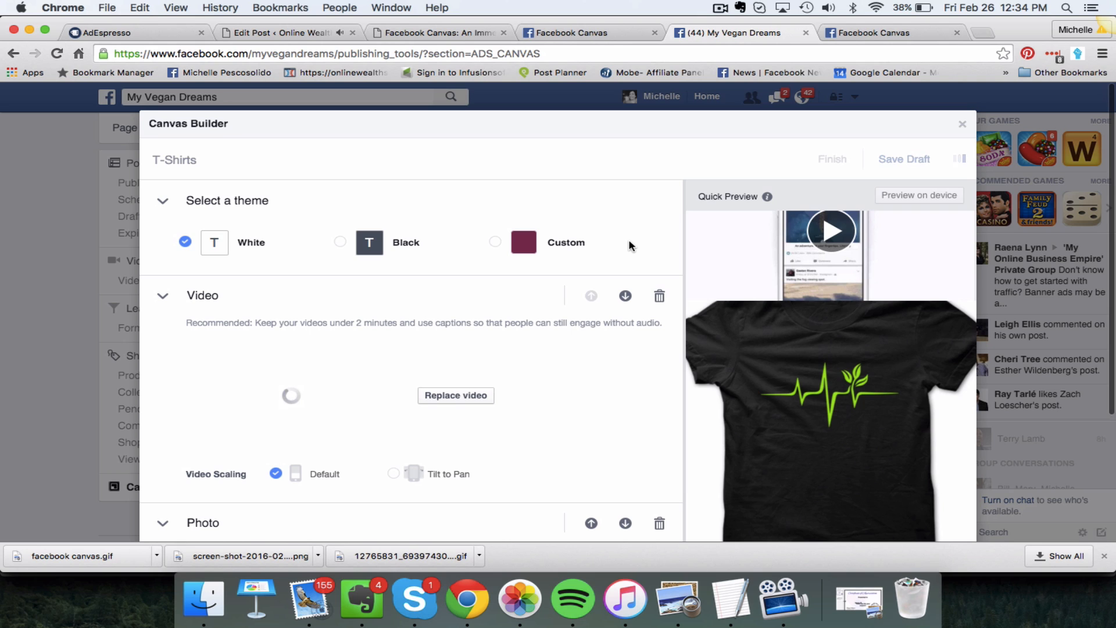
click(919, 194)
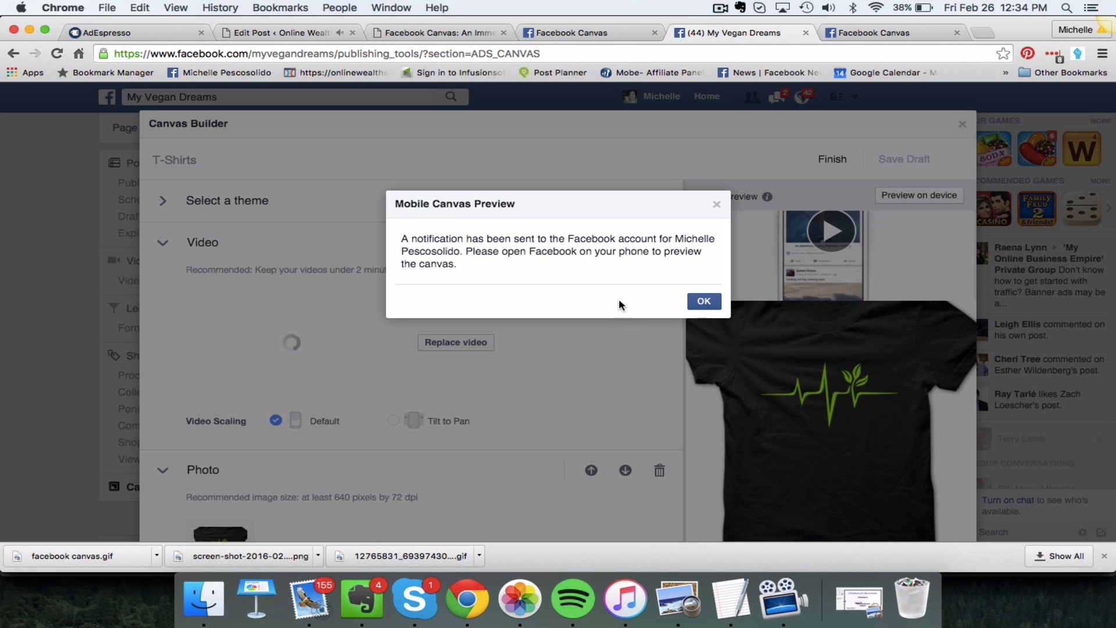
click(705, 302)
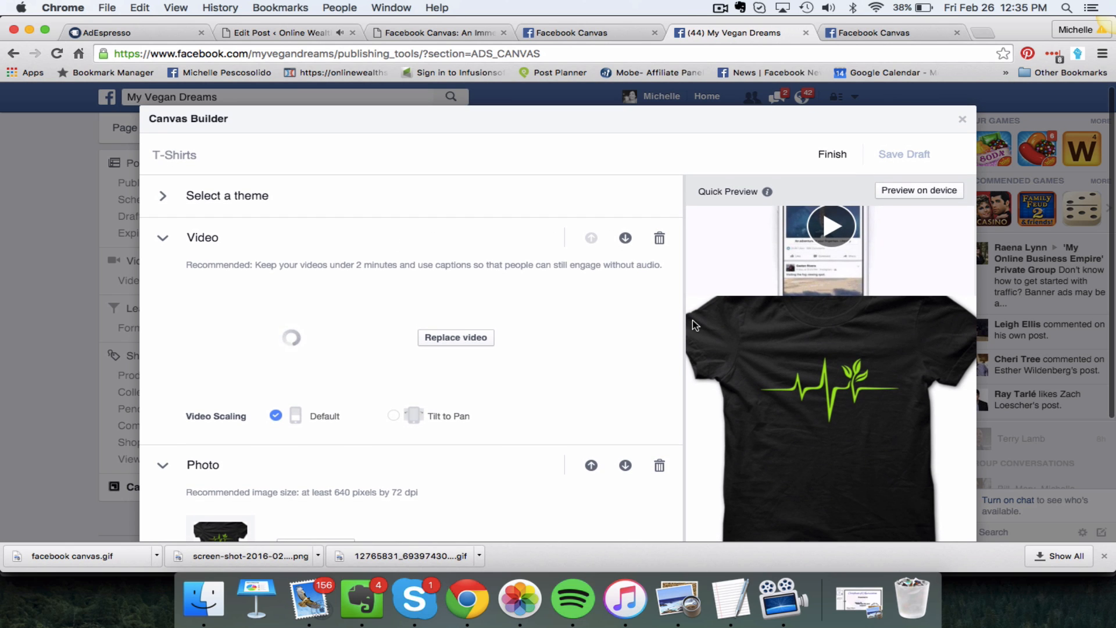
Step: Check the canvas in the quick preview, then finish it and confirm that it is done
scroll(695, 326, down, 3)
scroll(523, 344, down, 4)
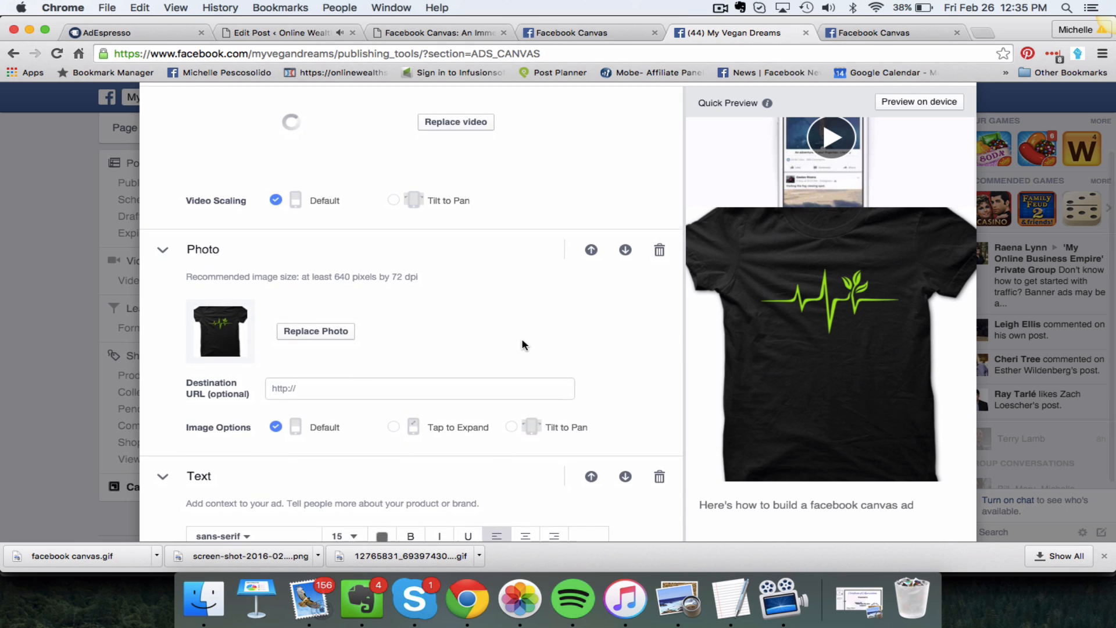
scroll(523, 344, up, 6)
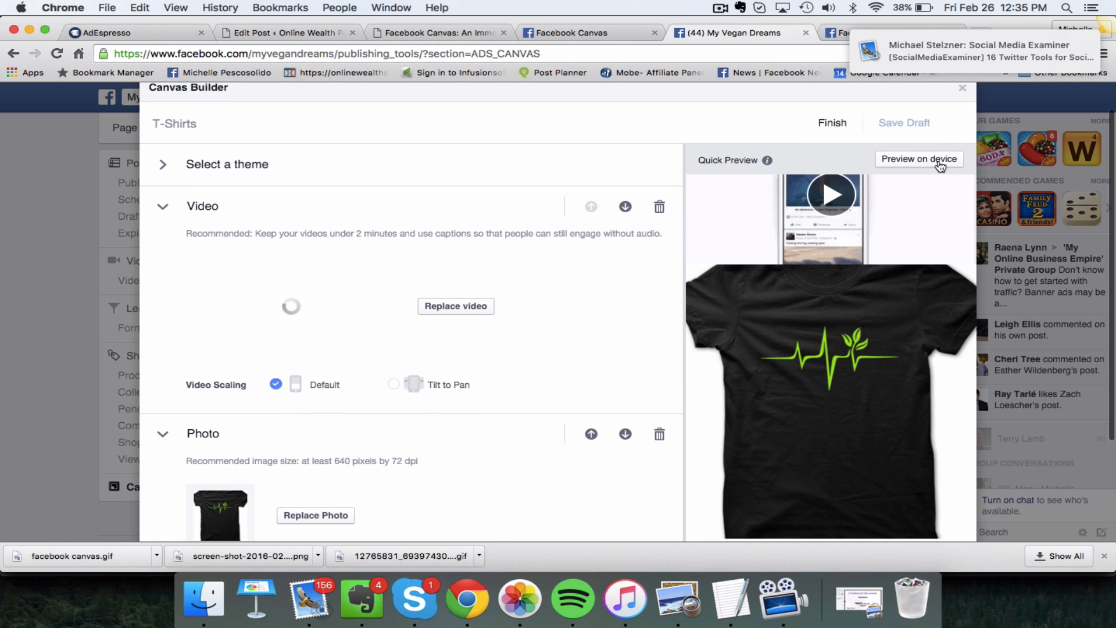
scroll(850, 345, down, 4)
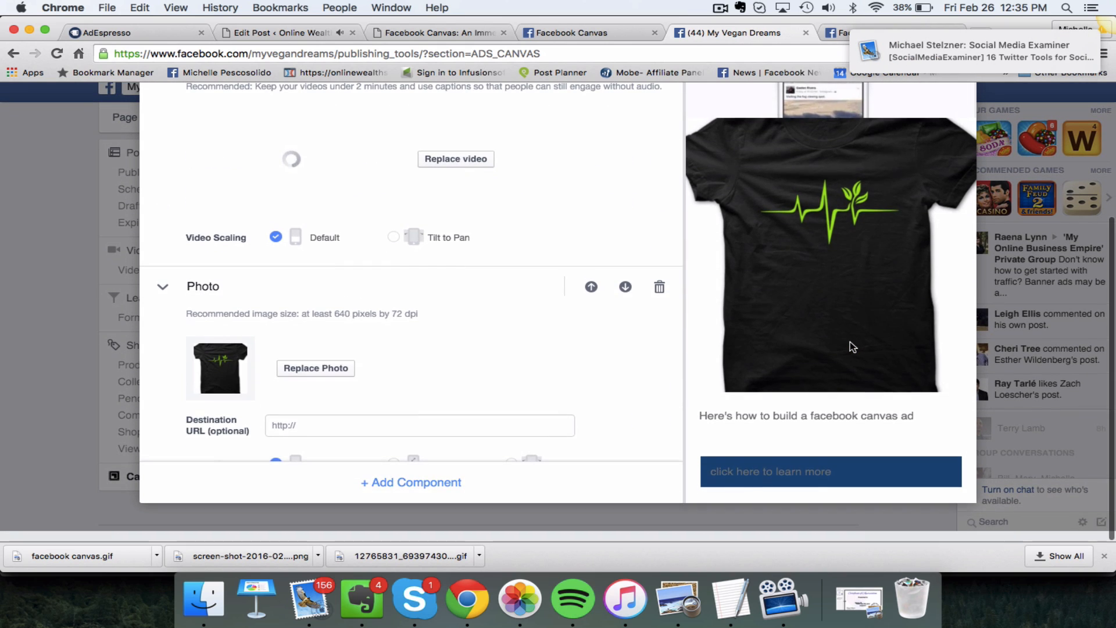
scroll(850, 344, up, 3)
scroll(850, 344, up, 3)
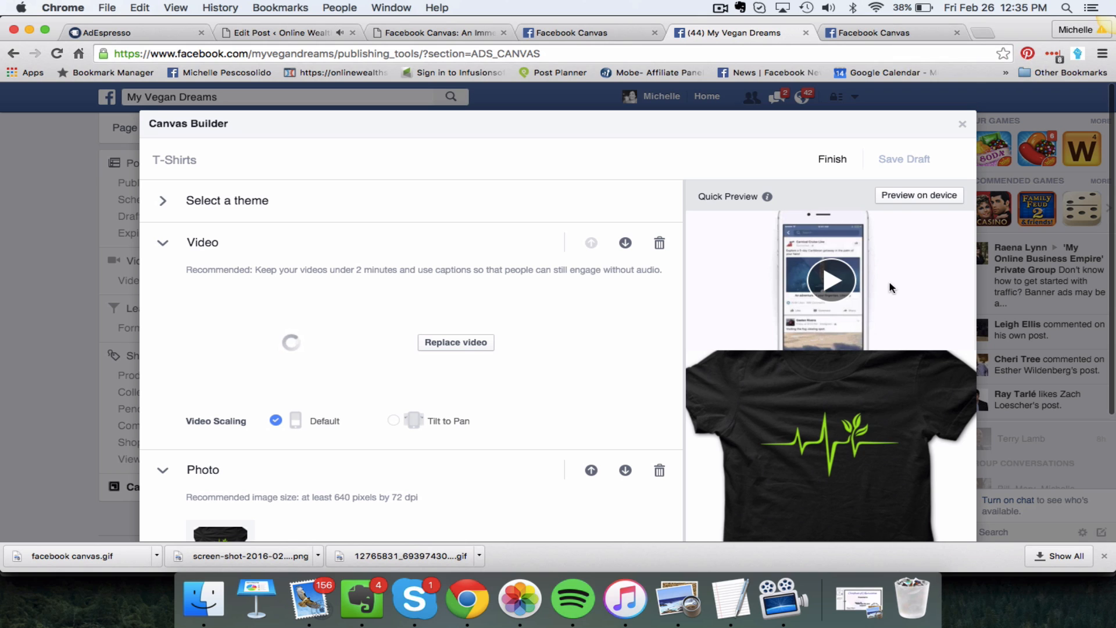
click(828, 160)
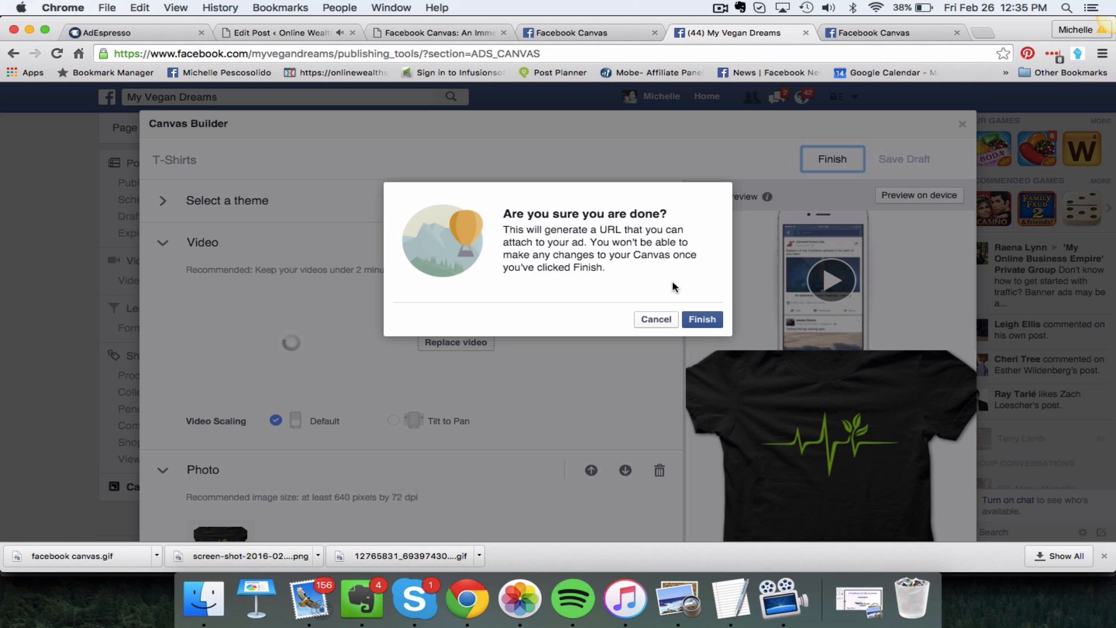
click(704, 319)
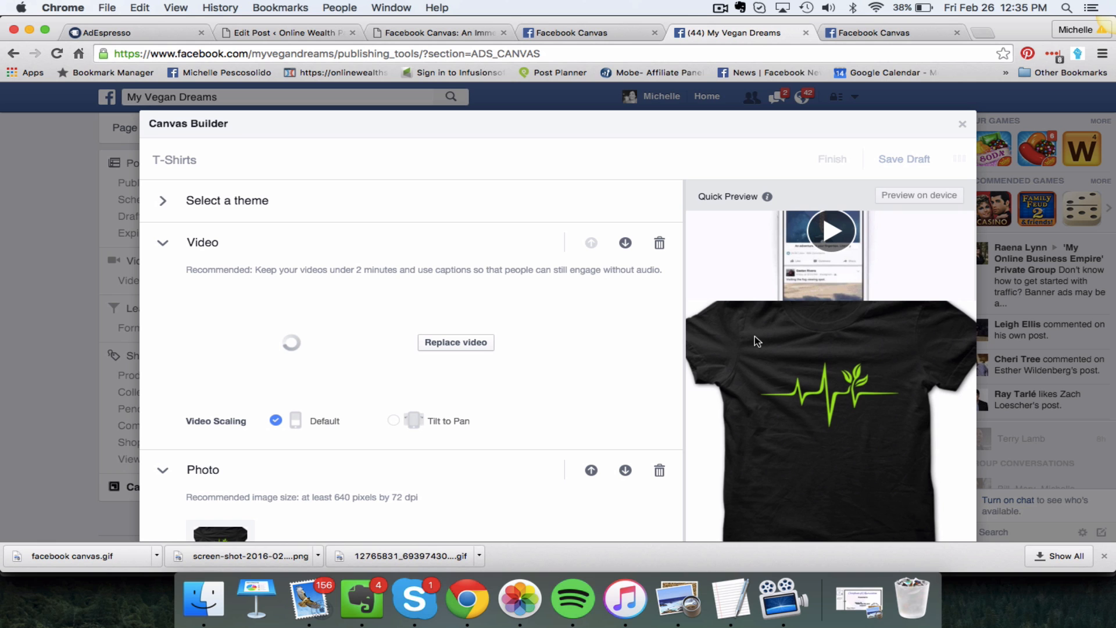
Step: Get the finished canvas's URL for attaching it to an ad, select the full address and close the dialog
scroll(593, 350, down, 5)
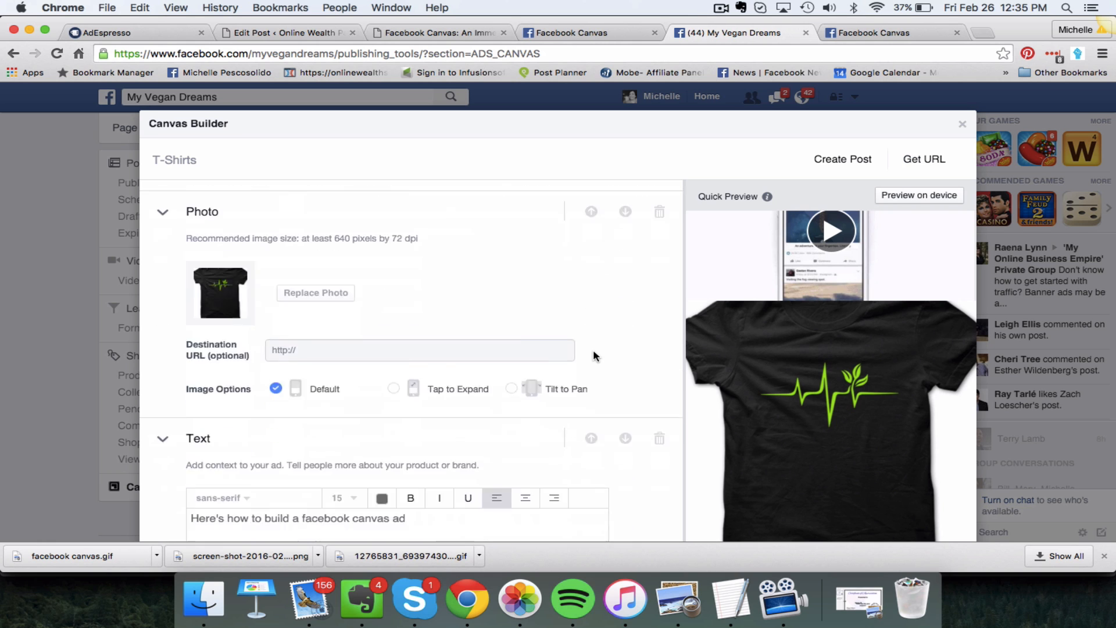
scroll(593, 351, down, 8)
scroll(593, 351, up, 13)
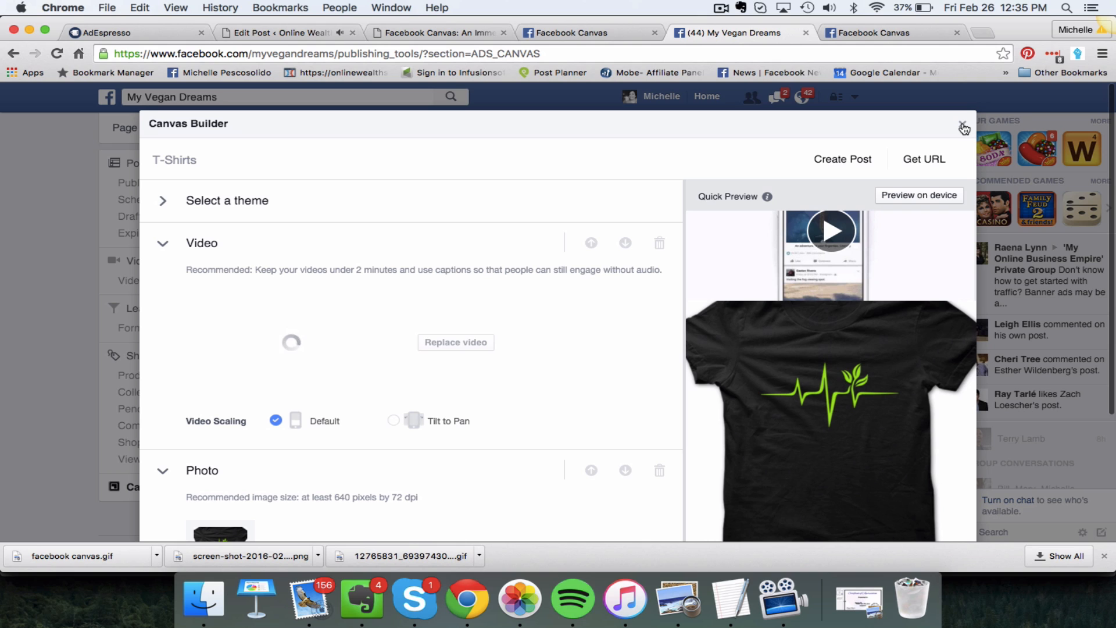
click(926, 158)
drag(539, 277, 333, 281)
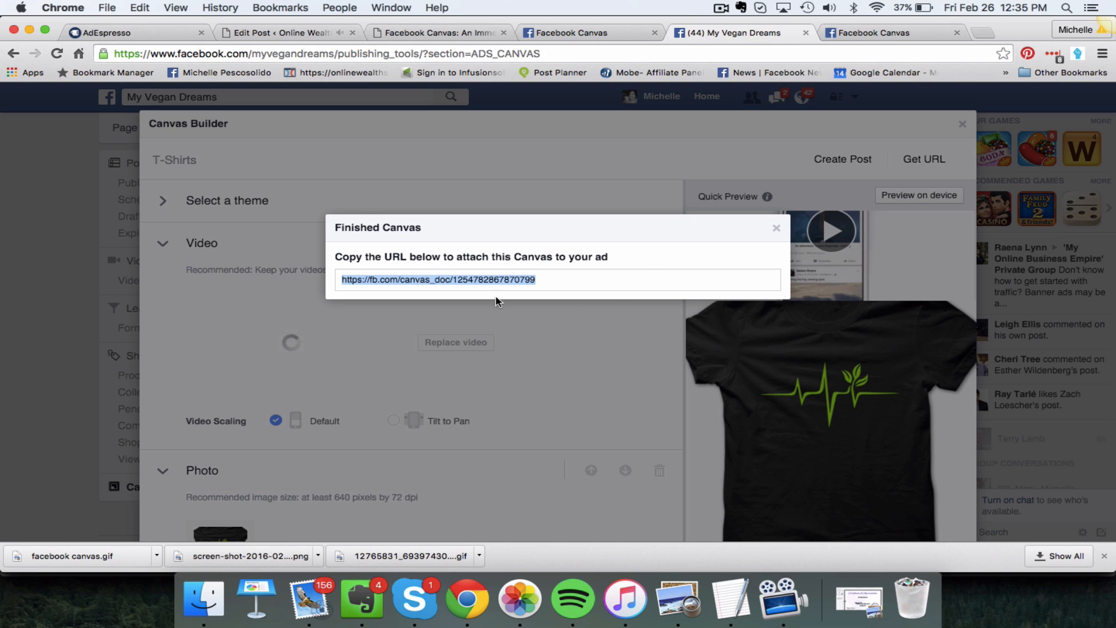
click(776, 228)
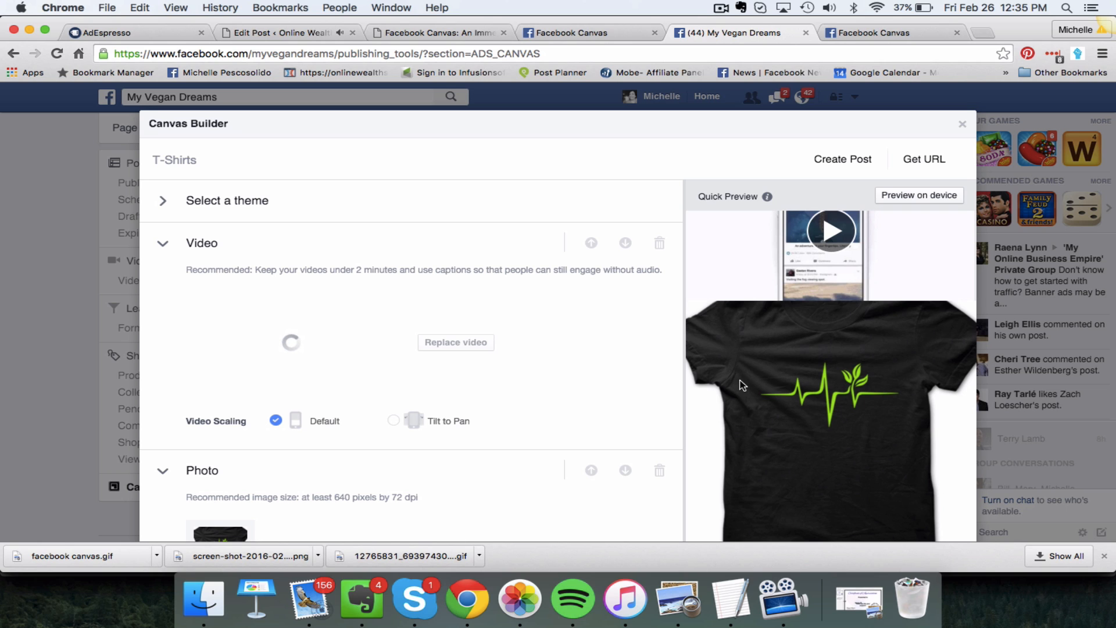
Step: Review the finished canvas's photo, text and button settings and play the video in the quick preview
scroll(803, 422, down, 3)
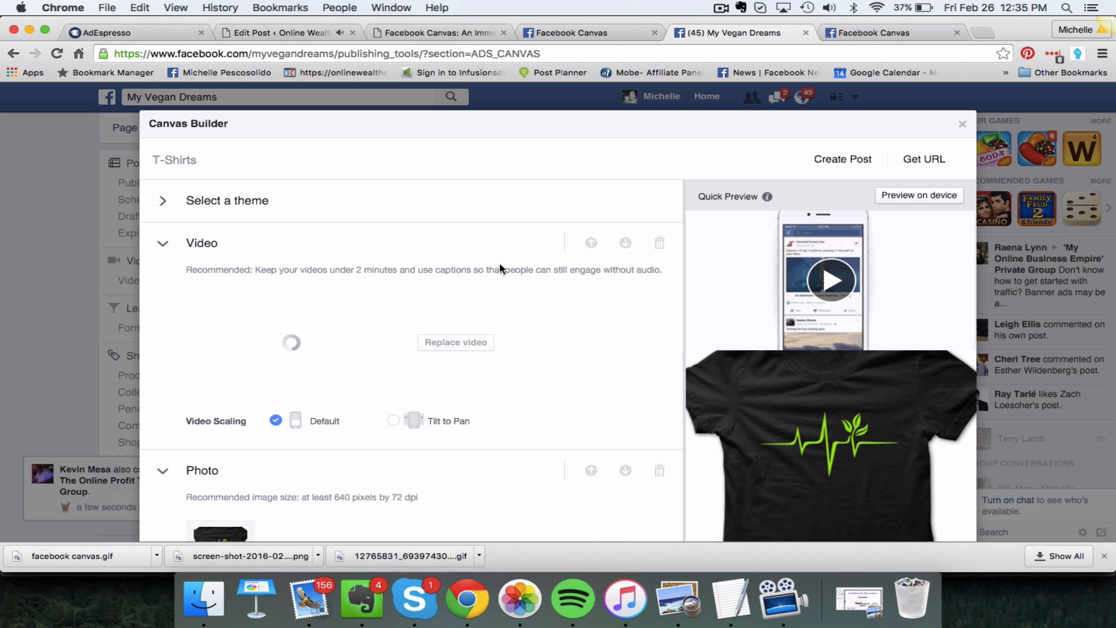
scroll(500, 262, down, 5)
scroll(500, 265, down, 8)
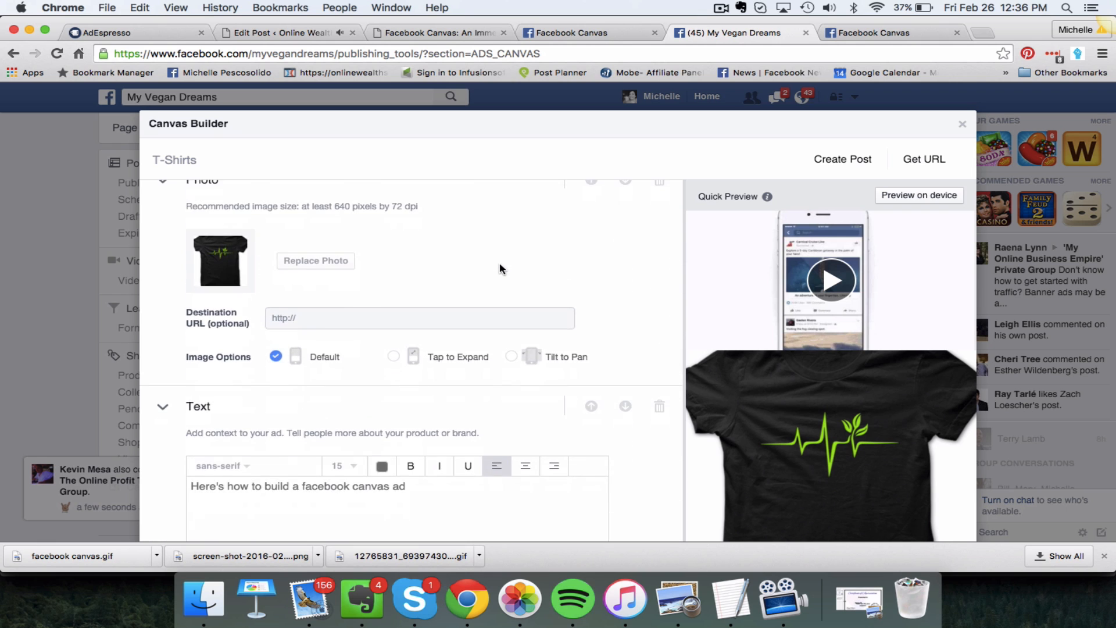
scroll(500, 265, down, 5)
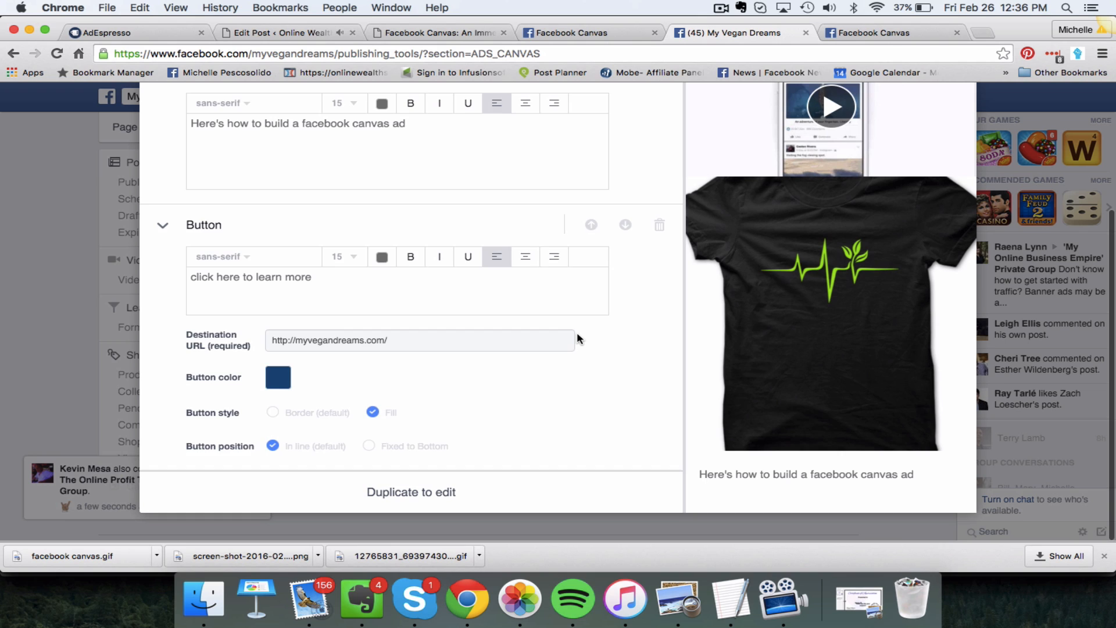
scroll(579, 338, up, 15)
scroll(579, 338, up, 2)
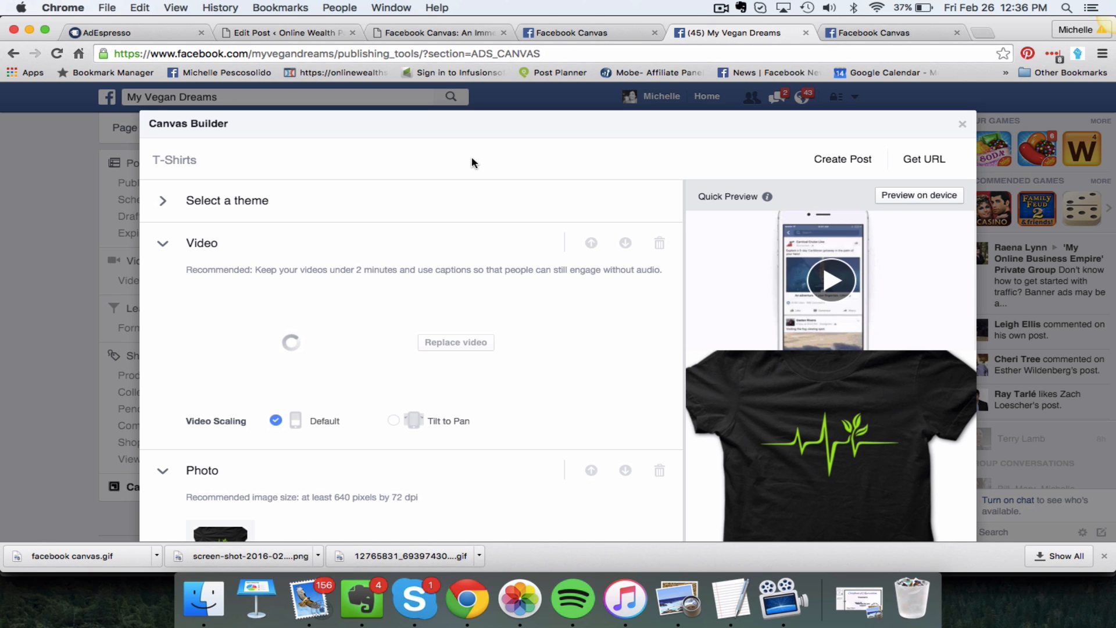
scroll(597, 353, down, 2)
scroll(598, 353, up, 2)
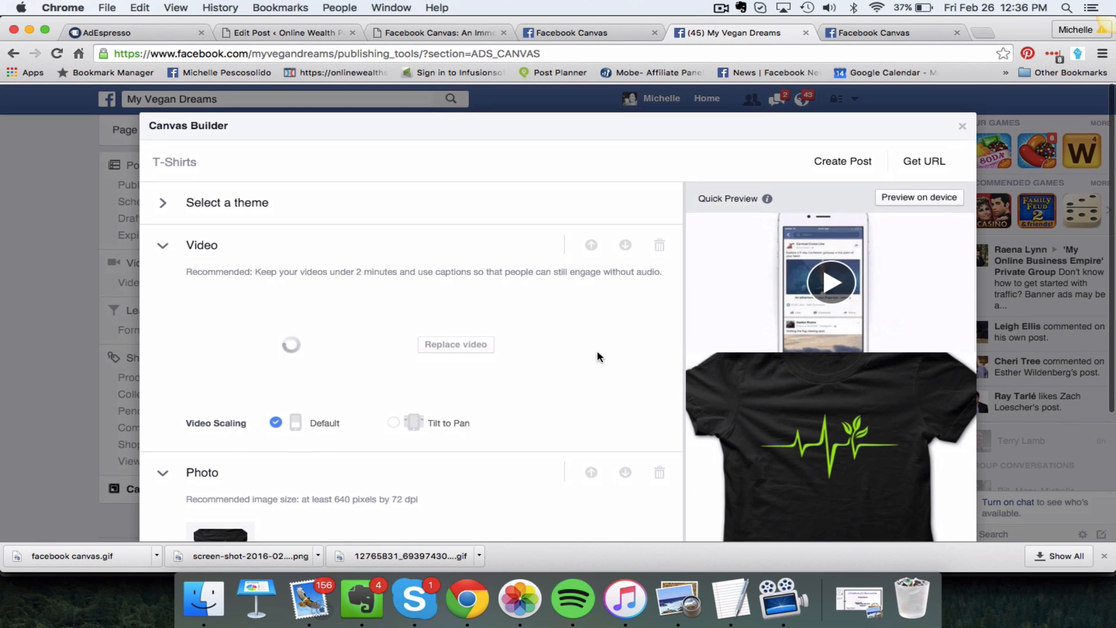
click(830, 279)
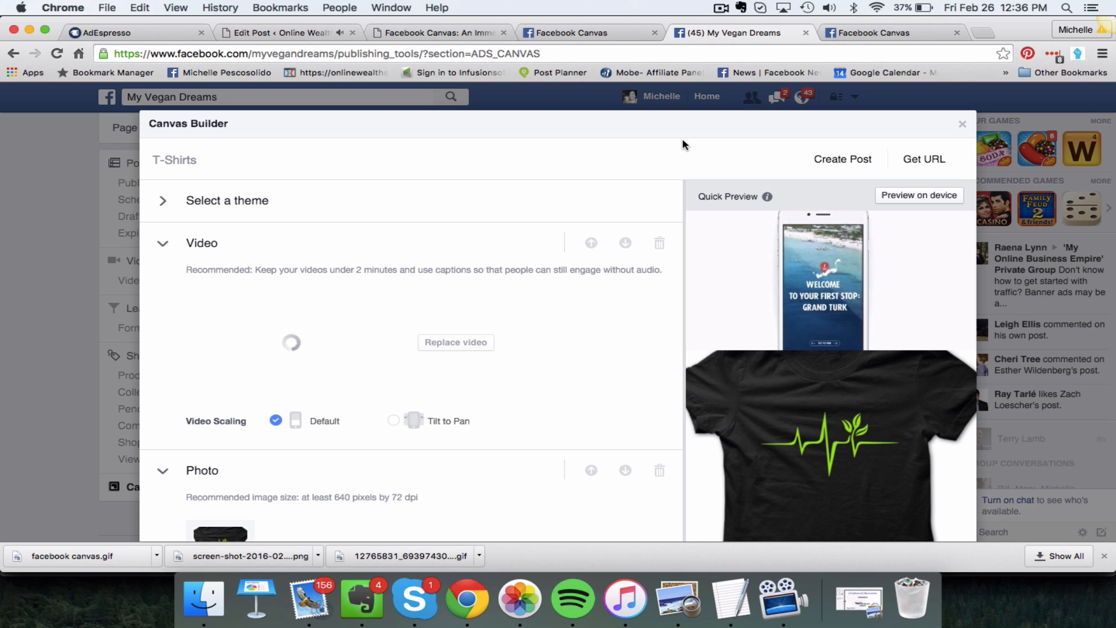
click(720, 8)
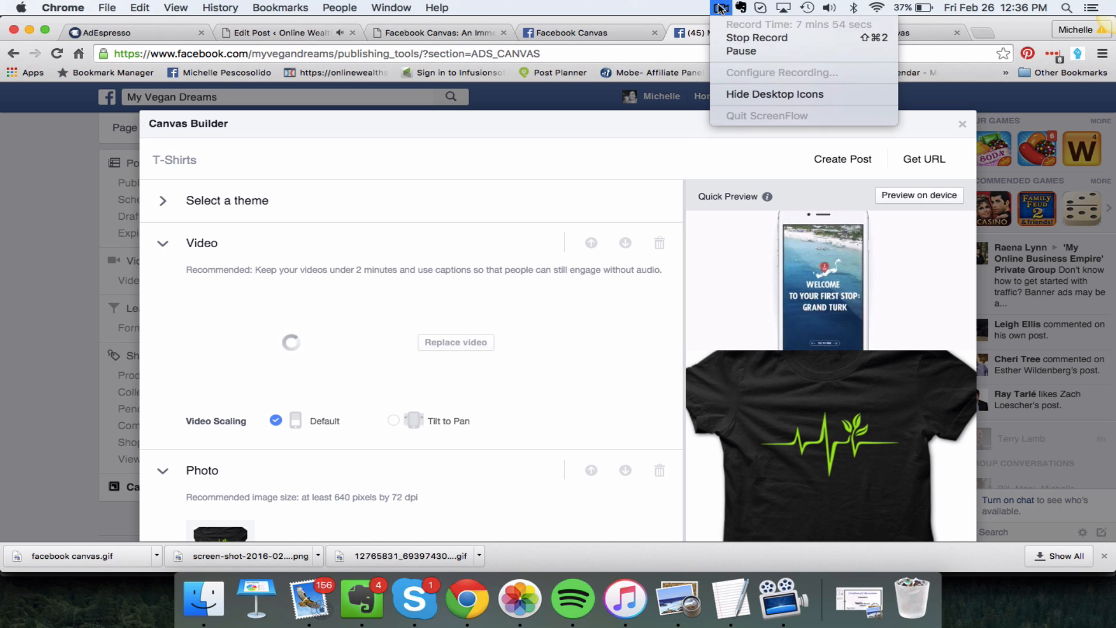